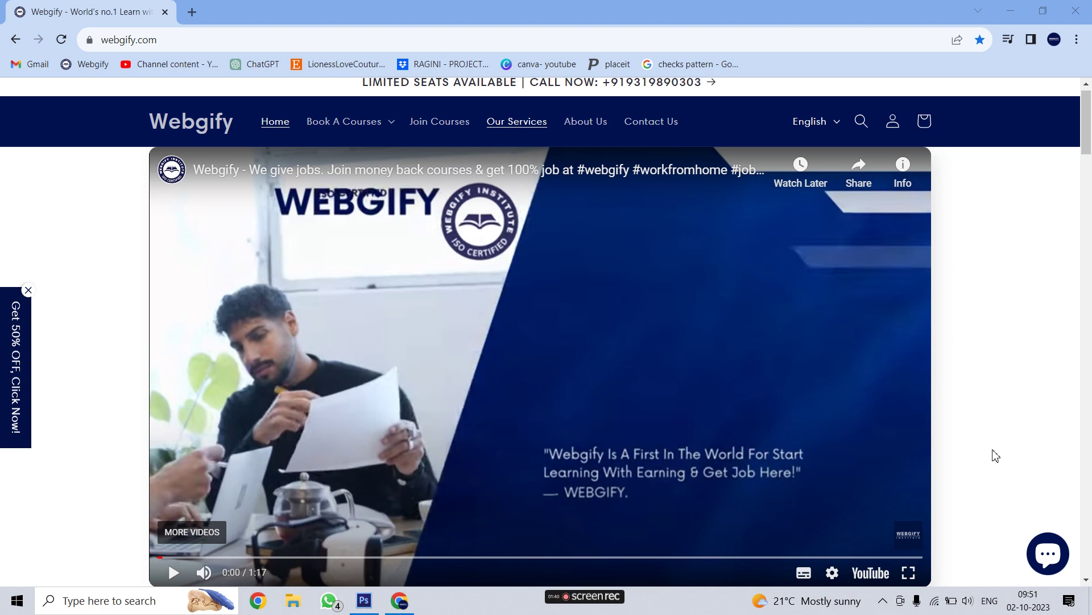
Step: Switch to Photoshop and bring up its File menu commands
key("alt+Tab")
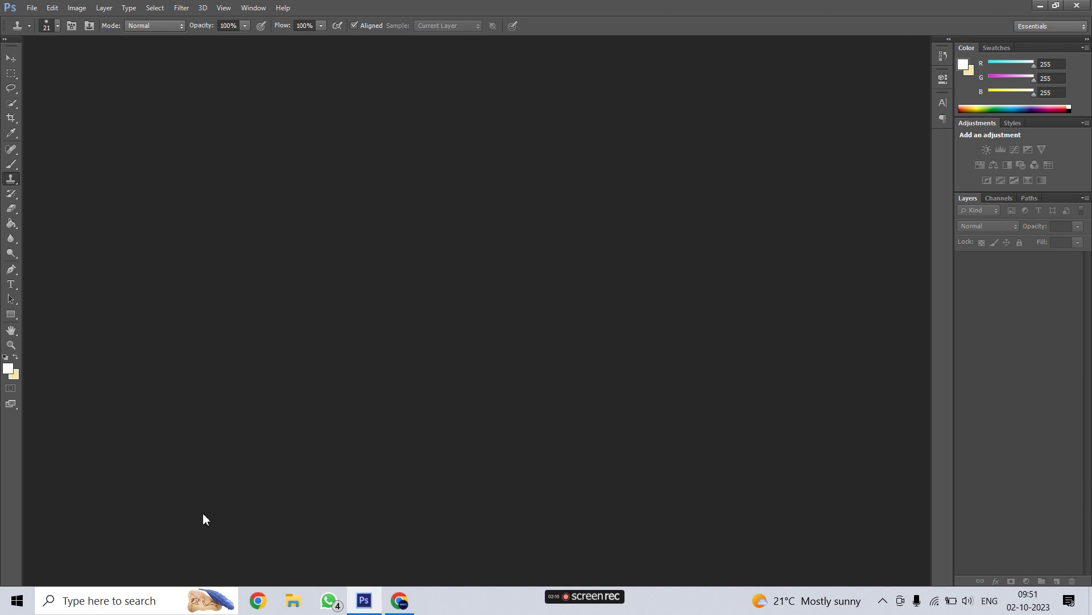
left_click(31, 10)
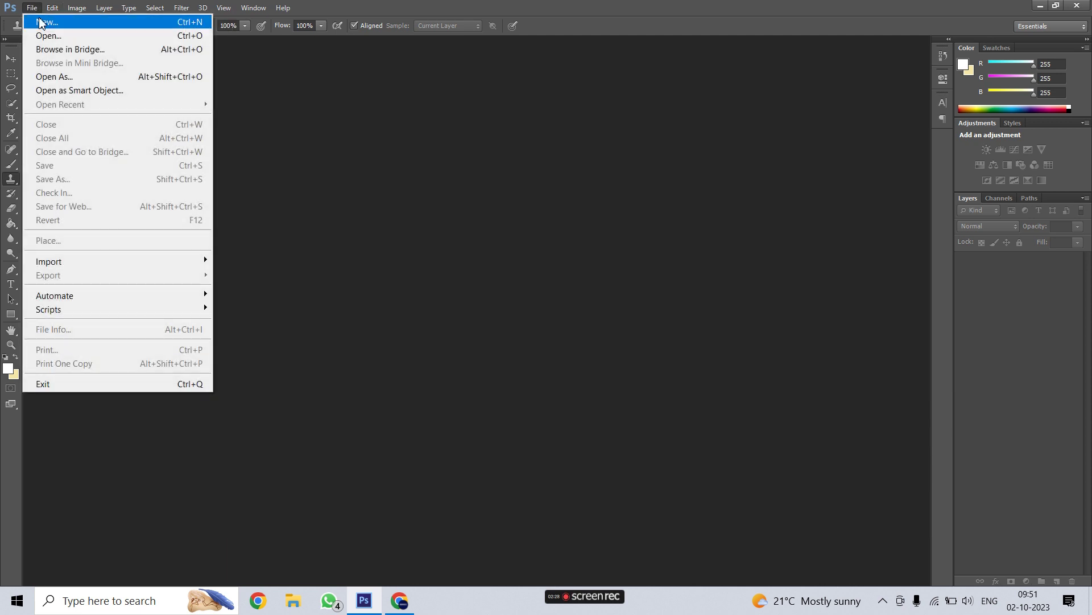
Step: Start a new document named Bhawana and select its Width value for replacement
left_click(44, 22)
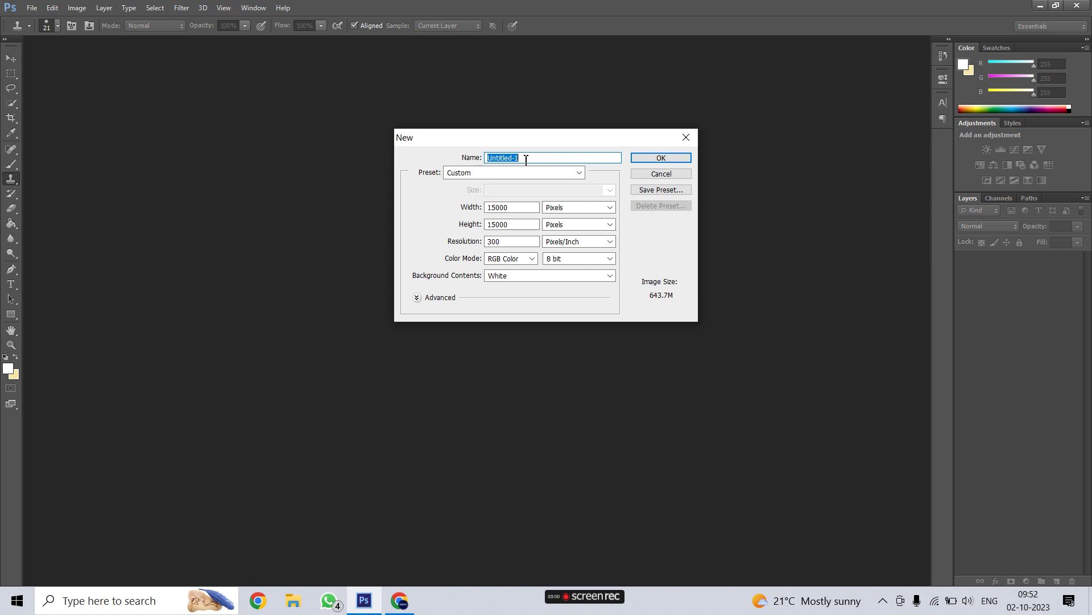
type("b")
type("Bha")
type("wana")
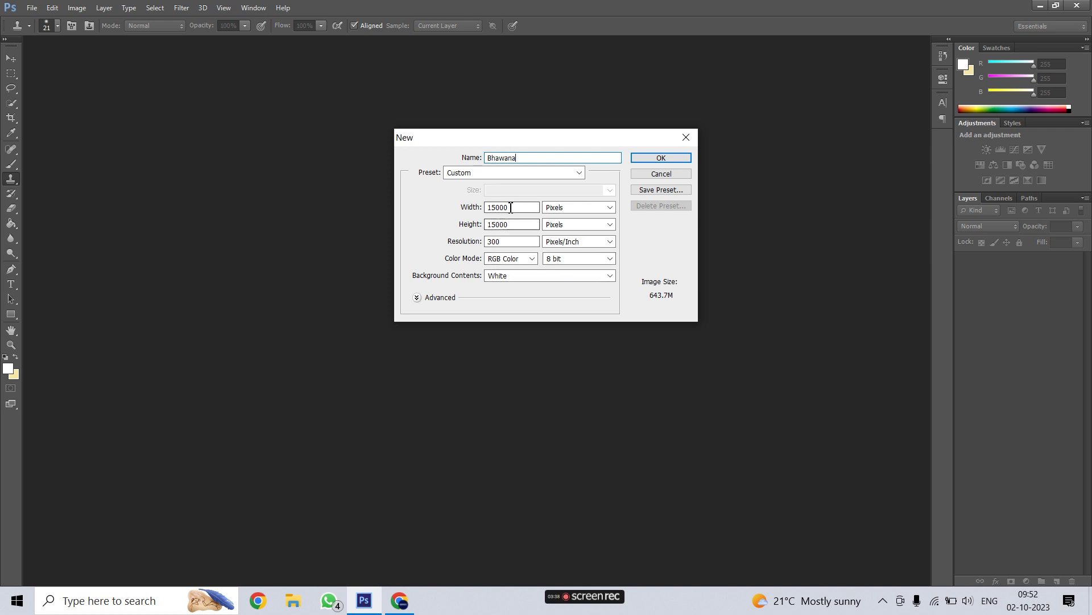
double_click(513, 210)
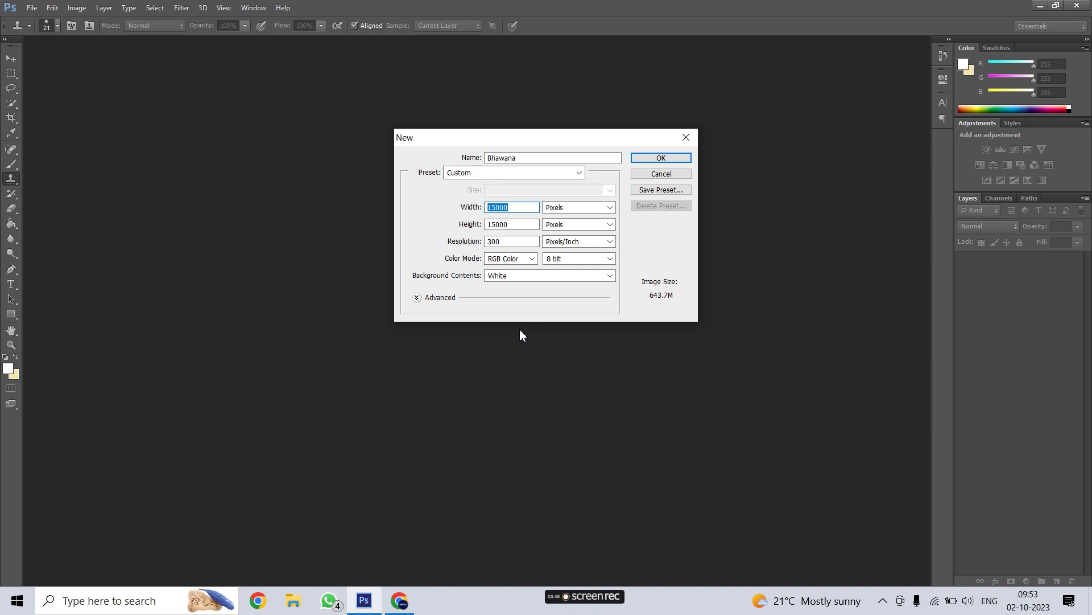
Step: Set the new document's width and height to 5000 pixels each
type("5000")
key("Tab")
key("Tab")
type("5000")
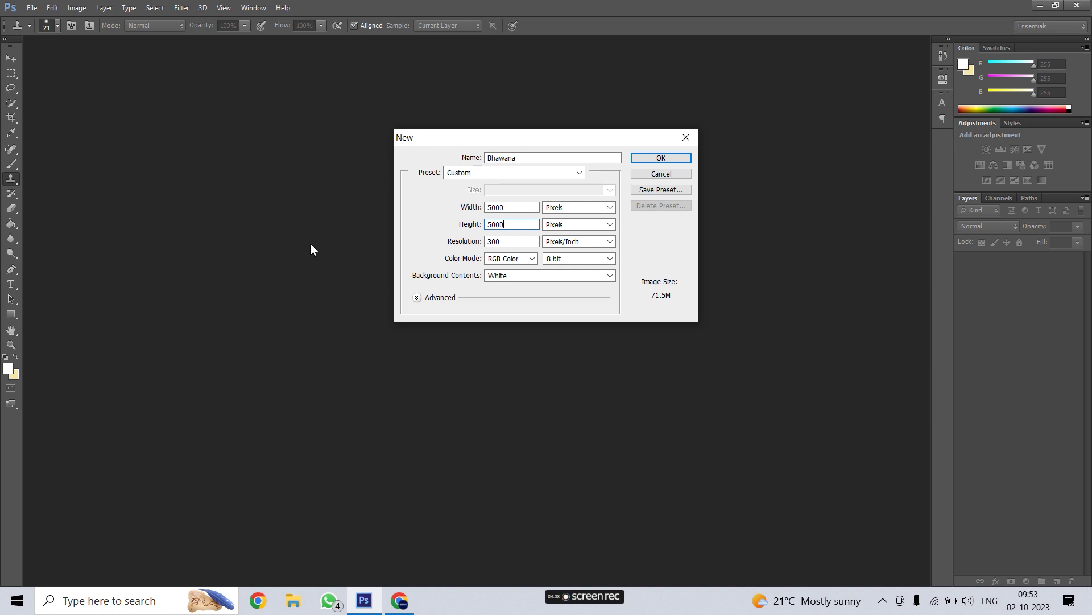
mouse_move(509, 207)
left_mouse_down()
mouse_move(463, 214)
mouse_move(472, 228)
left_mouse_up()
left_click(610, 209)
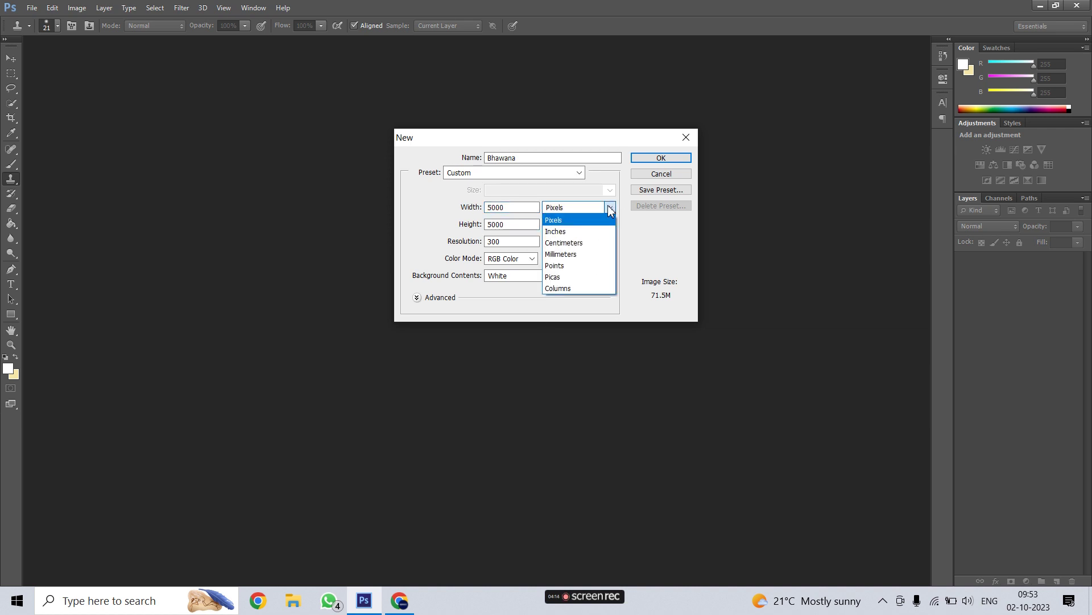
Step: Change the Width units from Pixels to Inches, showing 16.667 × 16.667 inches
key("Return")
key("Tab")
key("alt+Down")
key("Return")
left_click(609, 209)
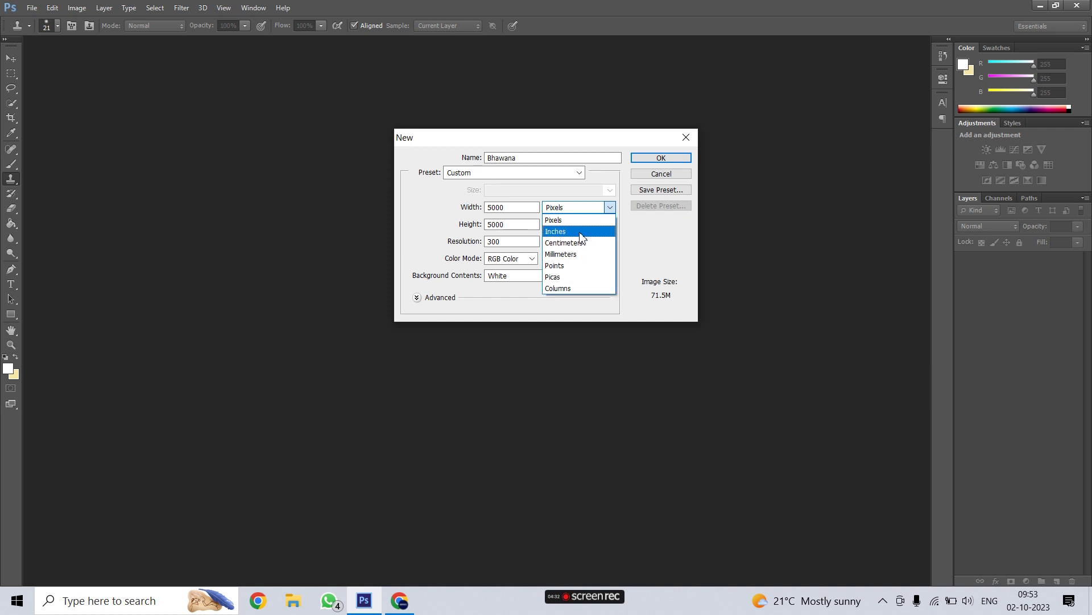
left_click(611, 210)
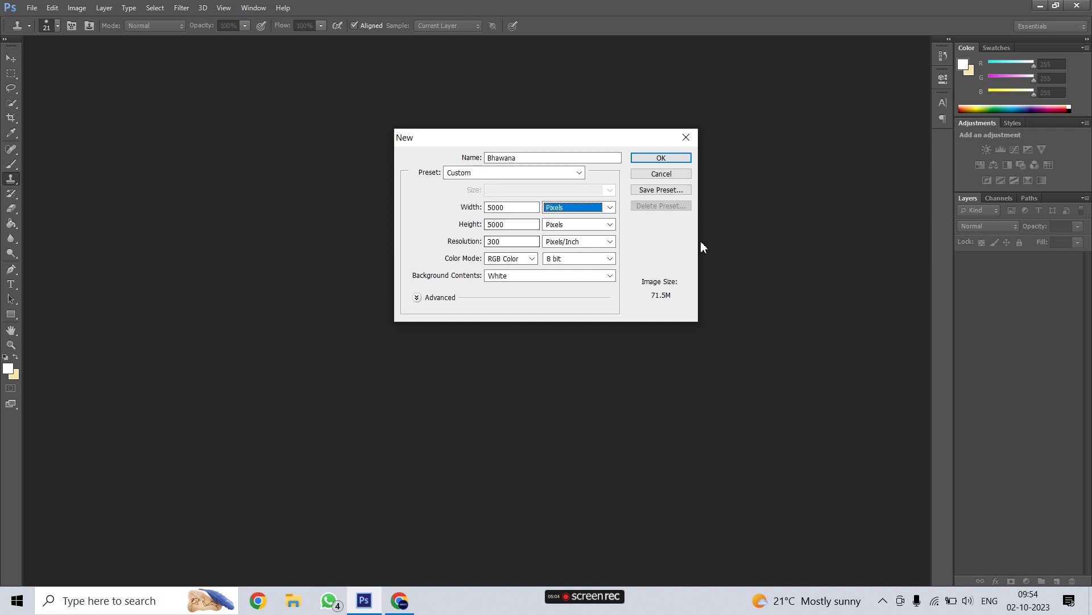
left_click(610, 208)
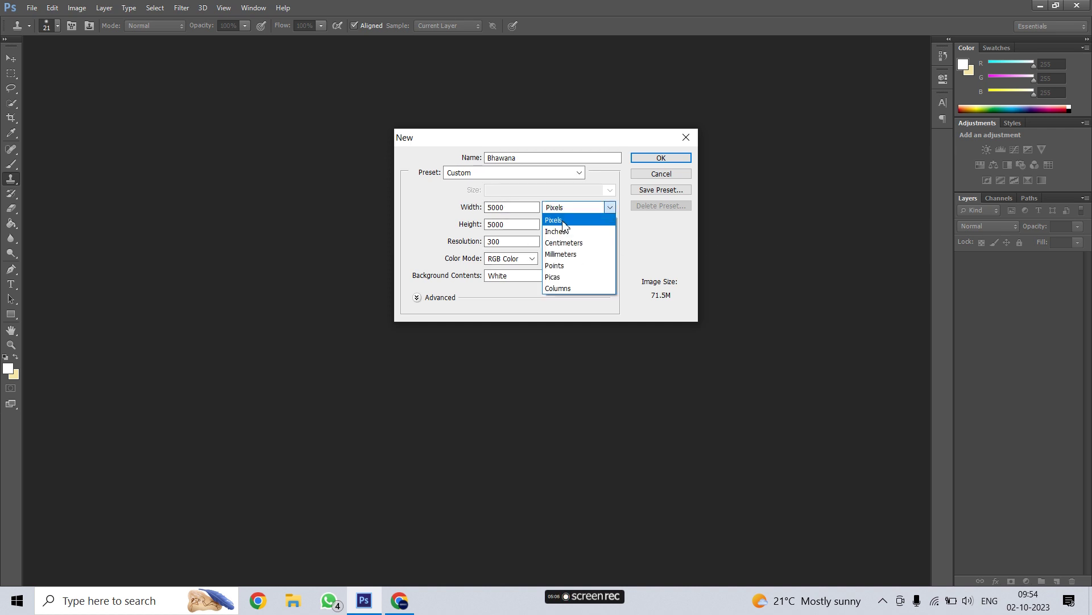
left_click(609, 212)
left_click(610, 208)
left_click(571, 230)
left_click(515, 208)
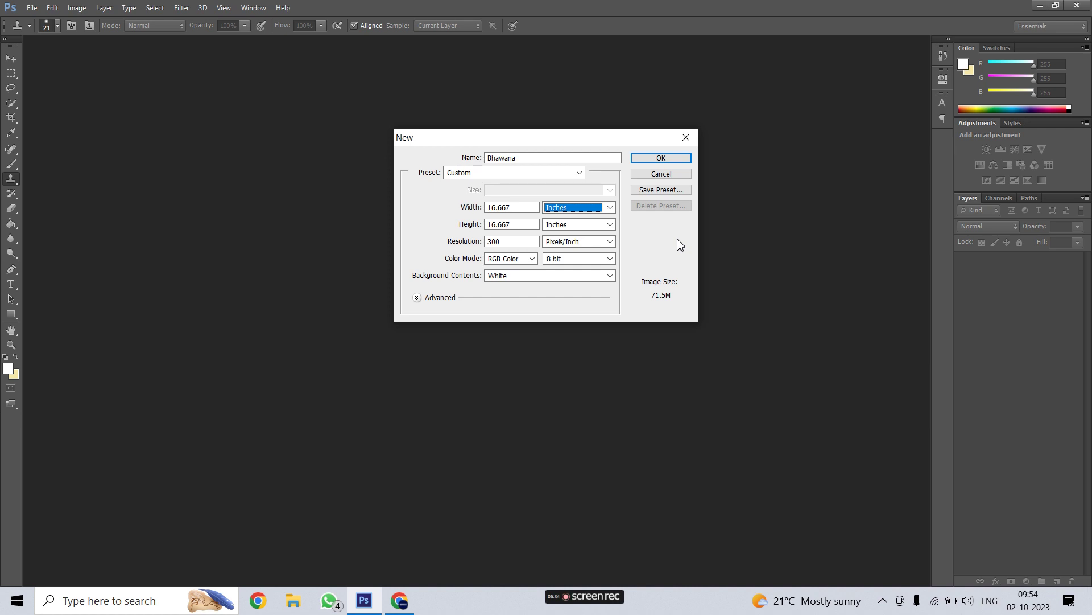
Step: Switch the size units to Centimeters and inspect the 42.33 width and height values
left_click(611, 208)
left_click(559, 246)
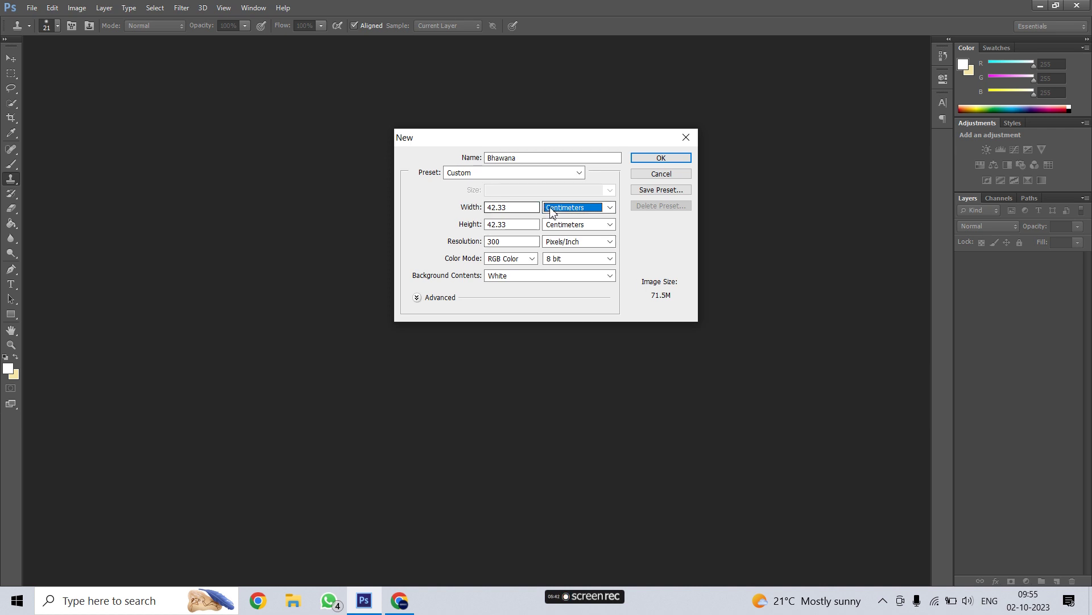
left_click(613, 212)
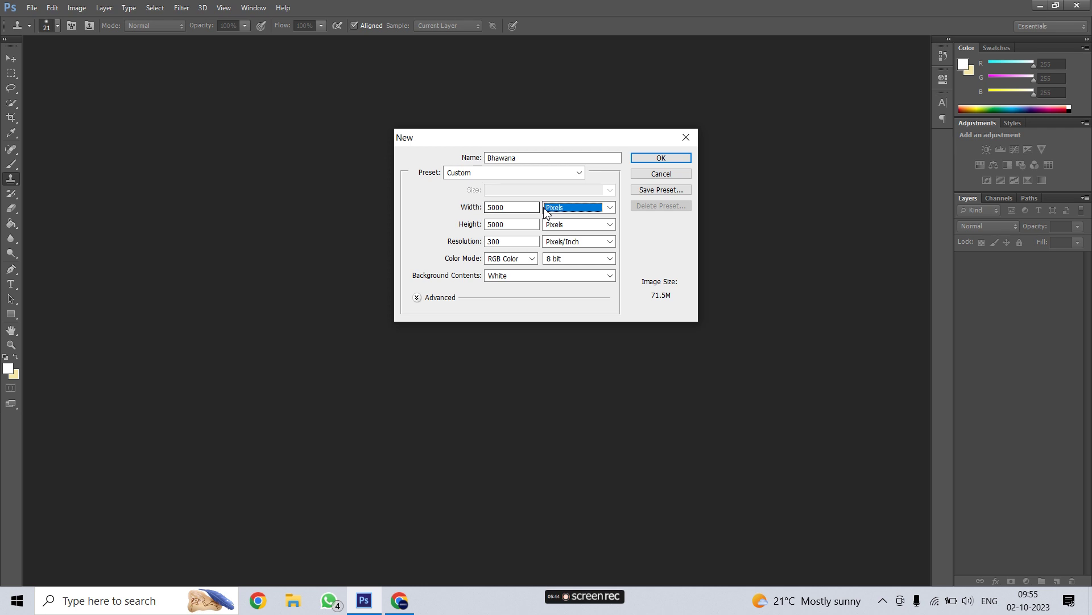
left_click(610, 209)
left_click(557, 241)
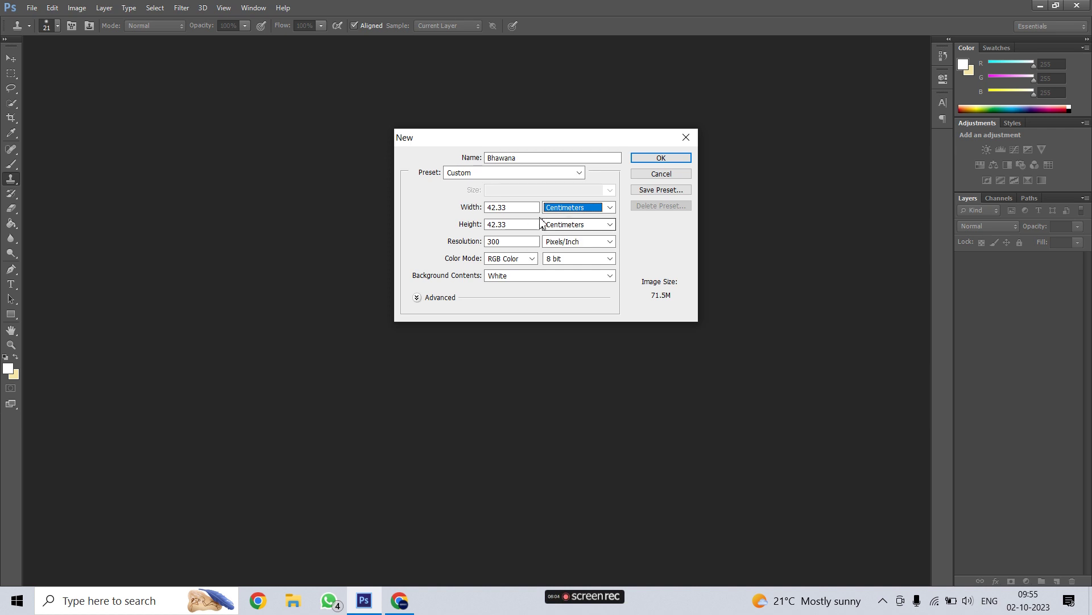
left_click(498, 208)
double_click(498, 208)
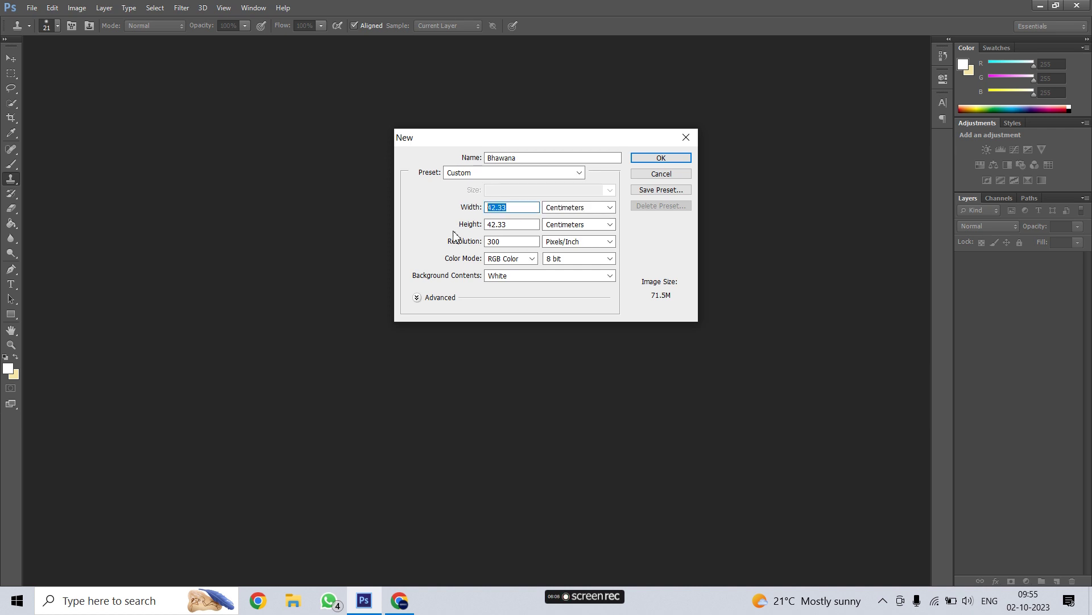
left_click(516, 208)
double_click(525, 225)
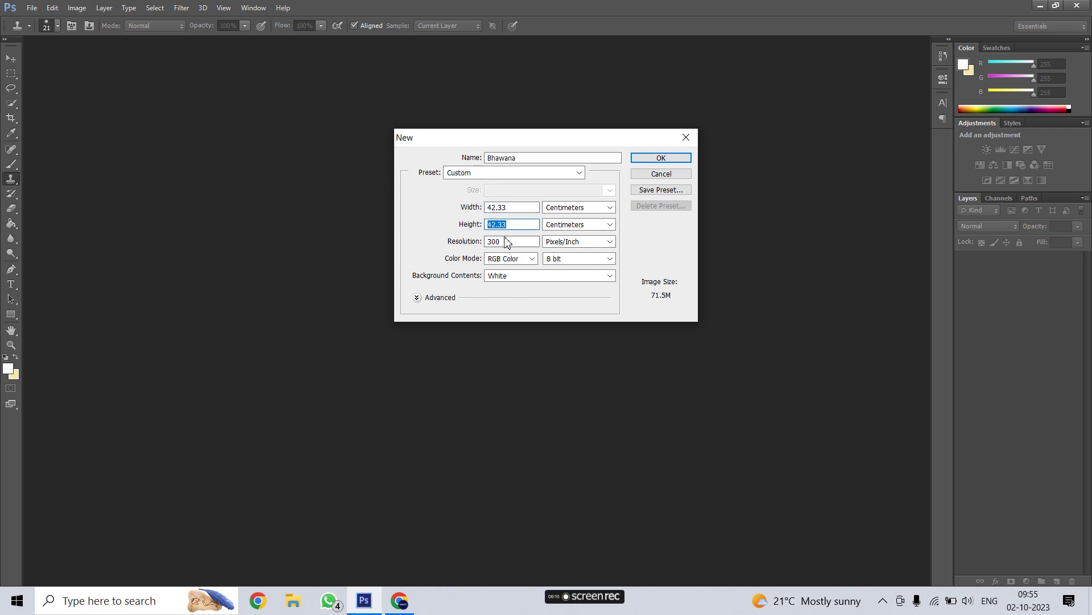
left_click(526, 225)
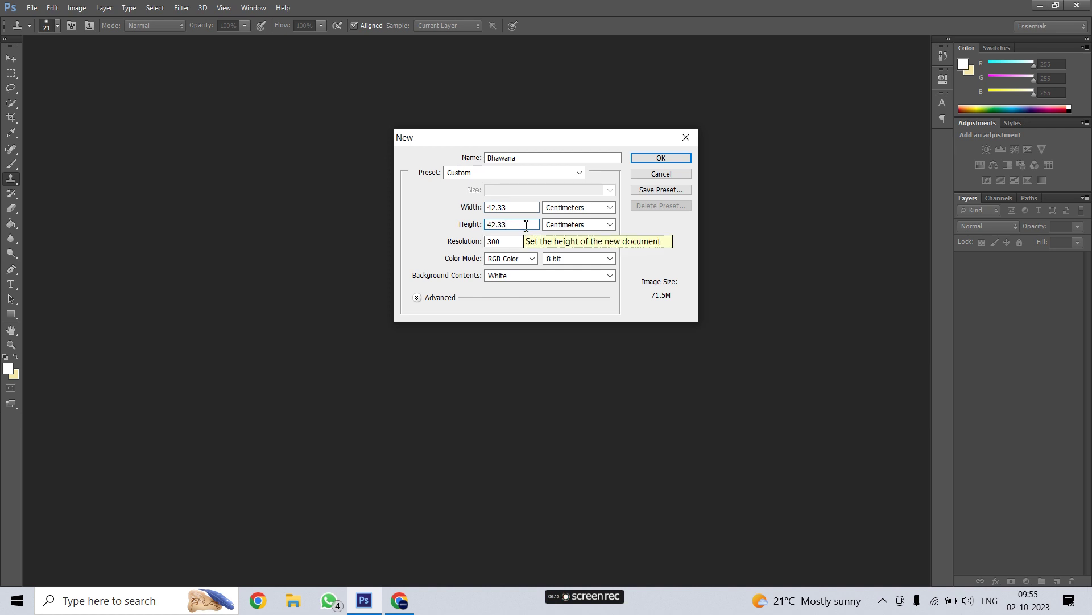
Step: View the size in Millimeters (423.33 each), then return the units to Pixels
left_click(609, 208)
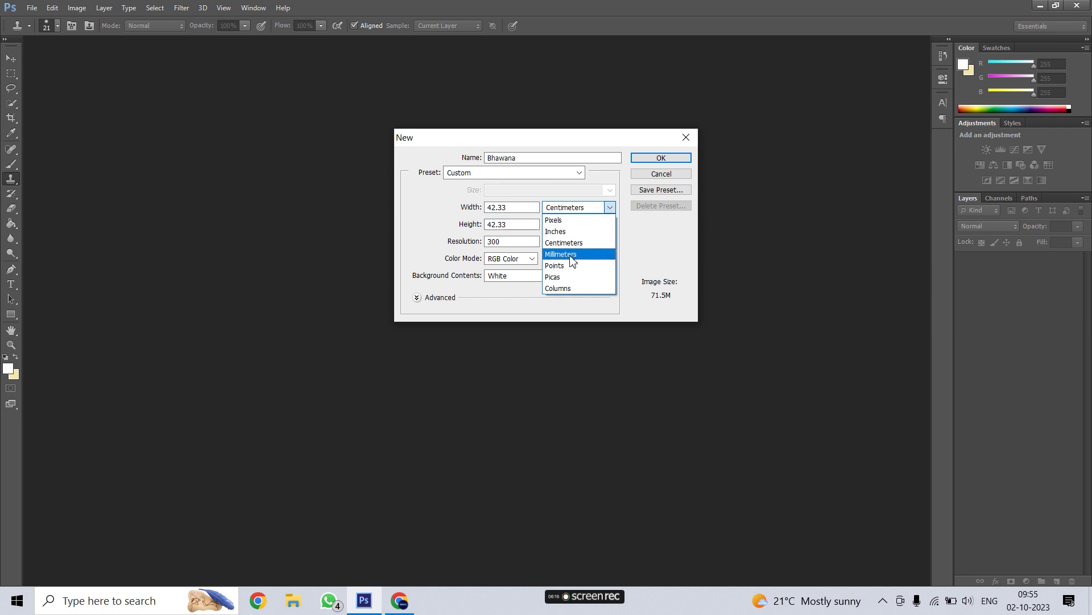
left_click(591, 253)
left_click_drag(520, 207, 464, 211)
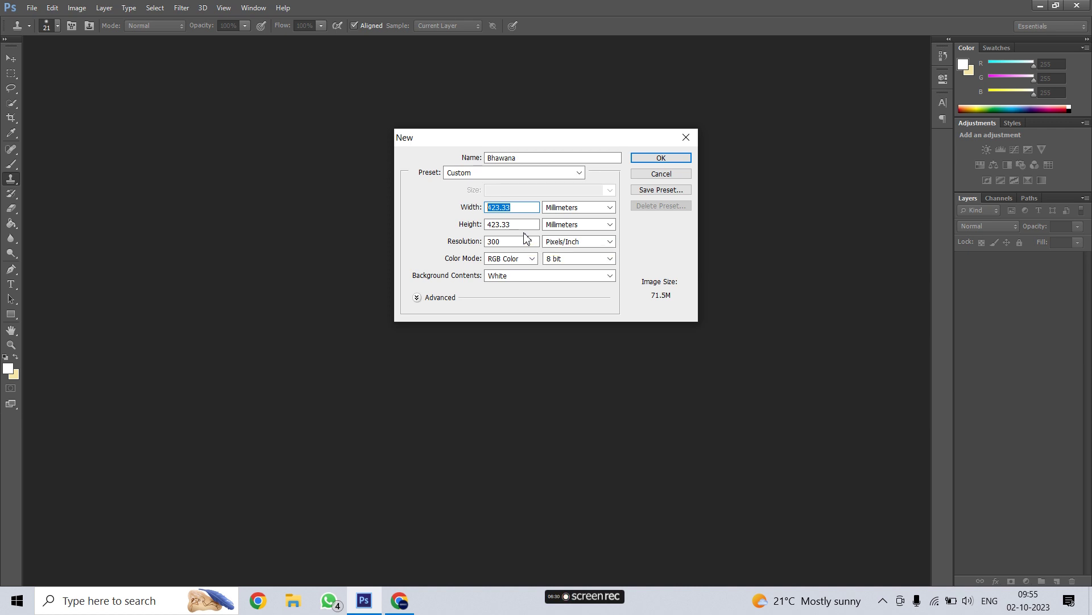
left_click(527, 207)
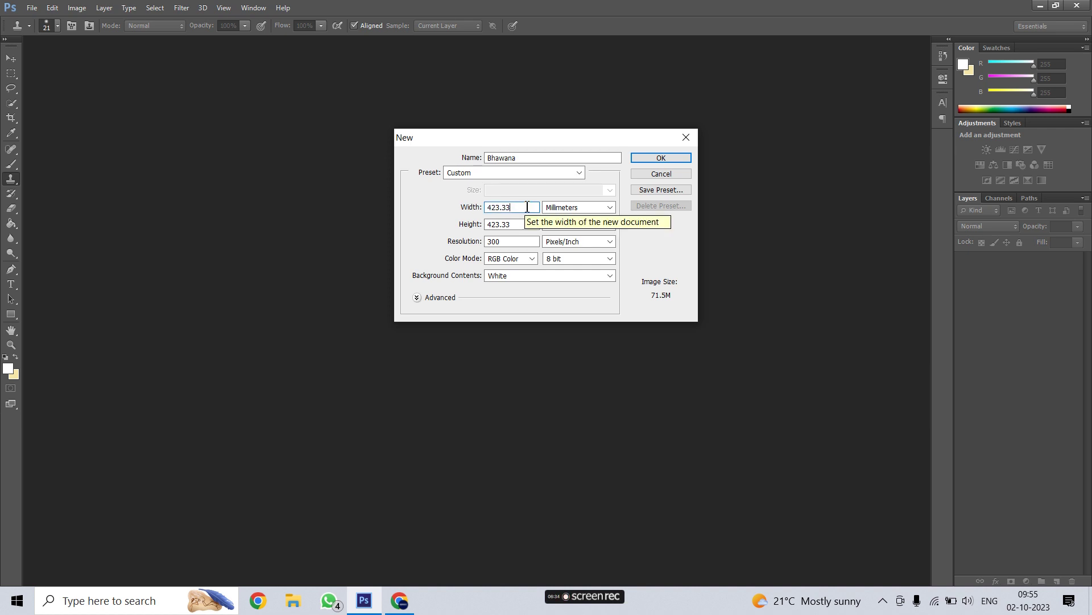
left_click(610, 208)
left_click(572, 221)
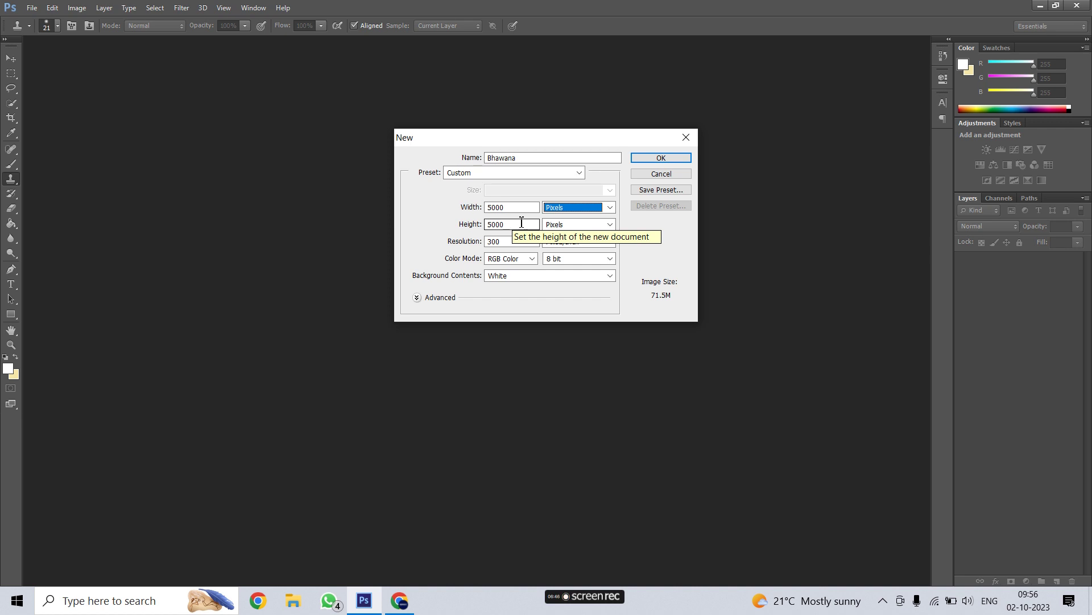
left_click(609, 226)
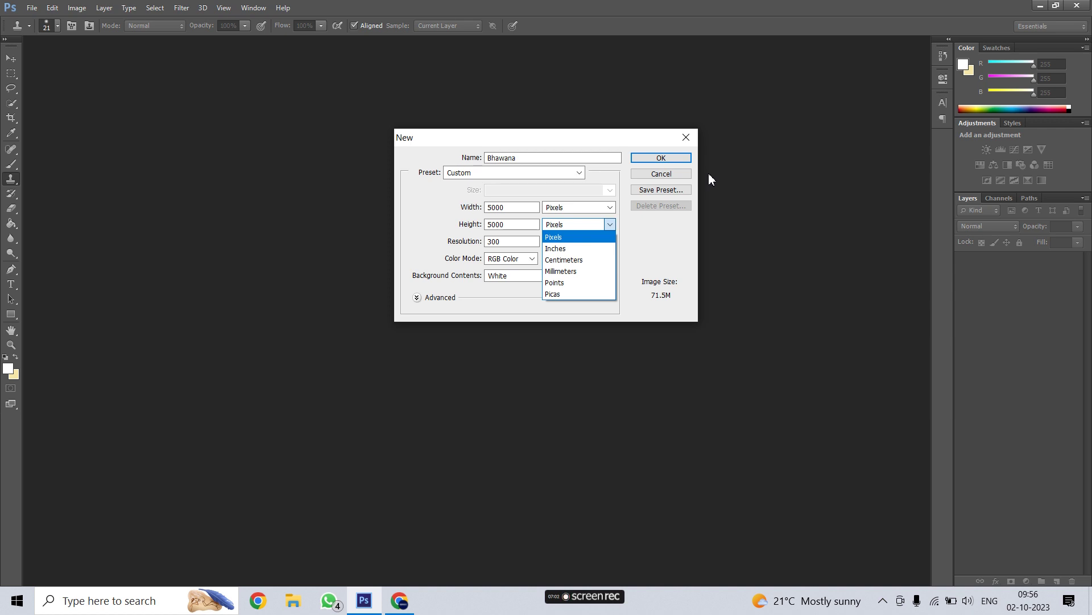
left_click(664, 242)
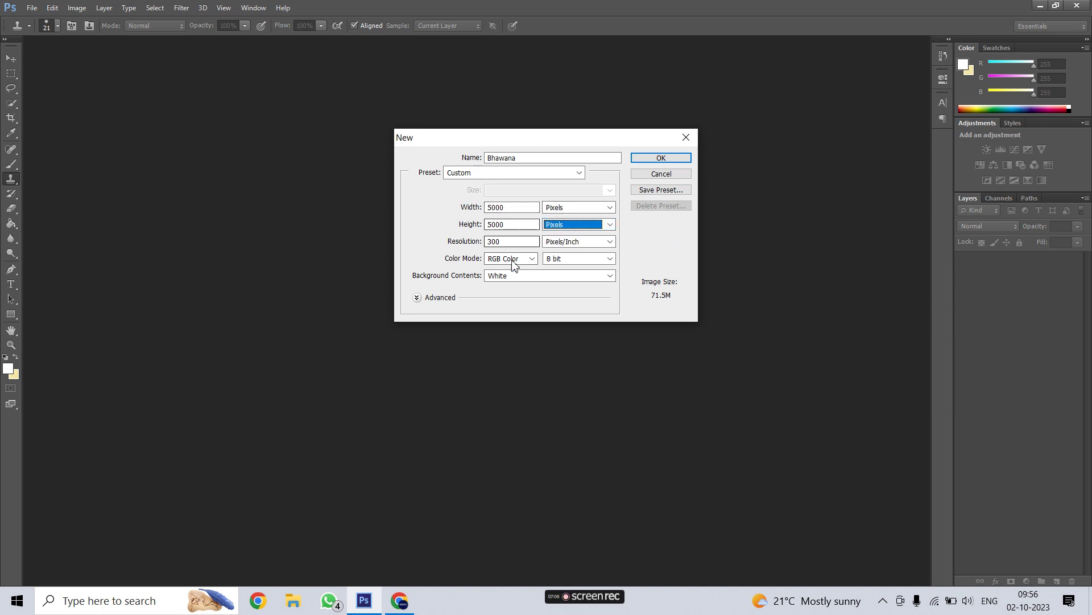
left_click(507, 242)
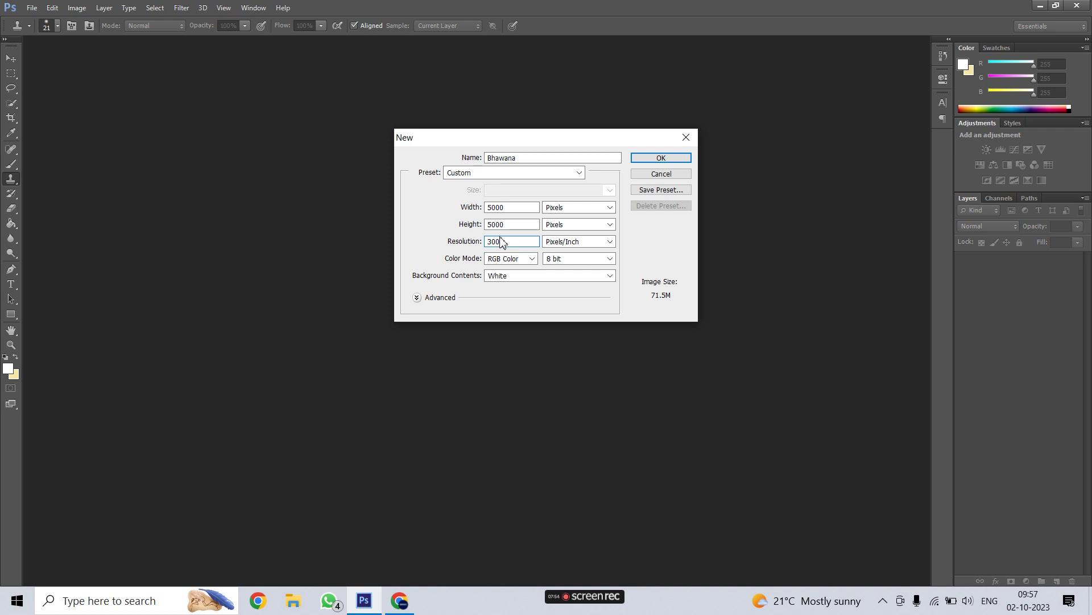
left_click_drag(505, 242, 464, 251)
left_click(519, 243)
Step: Set the Bhawana document's resolution to 300 pixels/inch and double-check the value
double_click(512, 242)
type("150")
double_click(514, 245)
type("300")
double_click(513, 239)
left_click(505, 241)
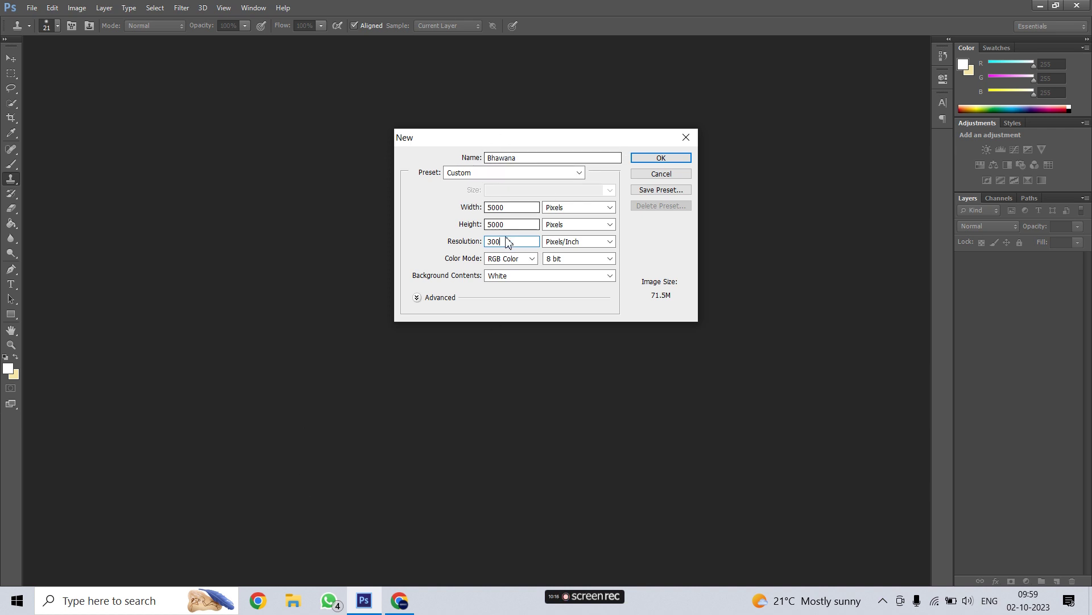
left_click_drag(504, 243, 438, 246)
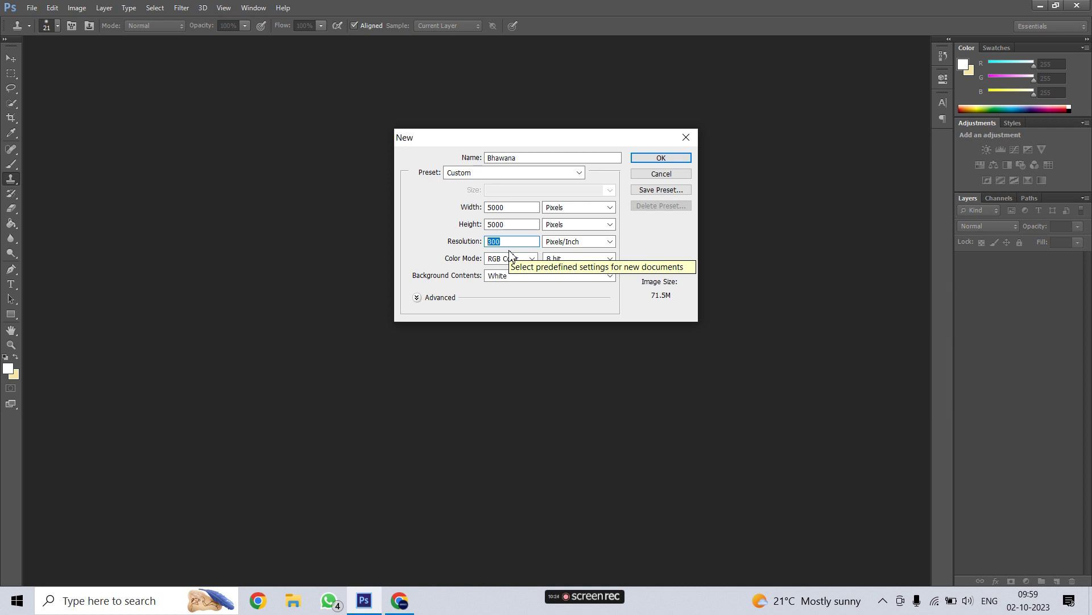
left_click(516, 243)
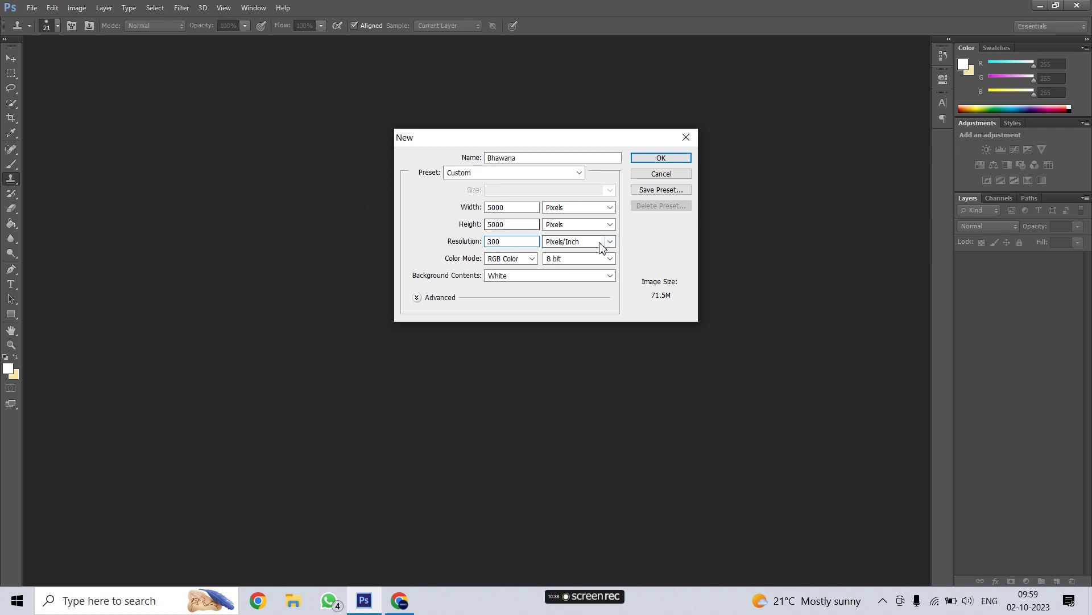
Step: Cycle the size units through Inches and Pixels, ending on Centimeters at 42.33 cm each
left_click(580, 208)
left_click(580, 231)
left_click(578, 243)
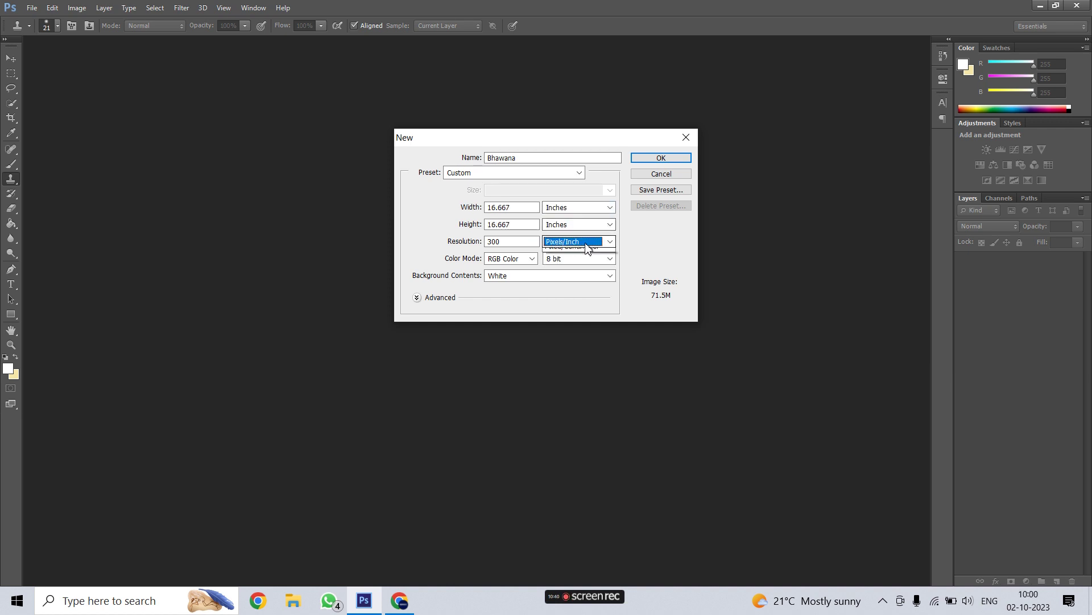
left_click(570, 254)
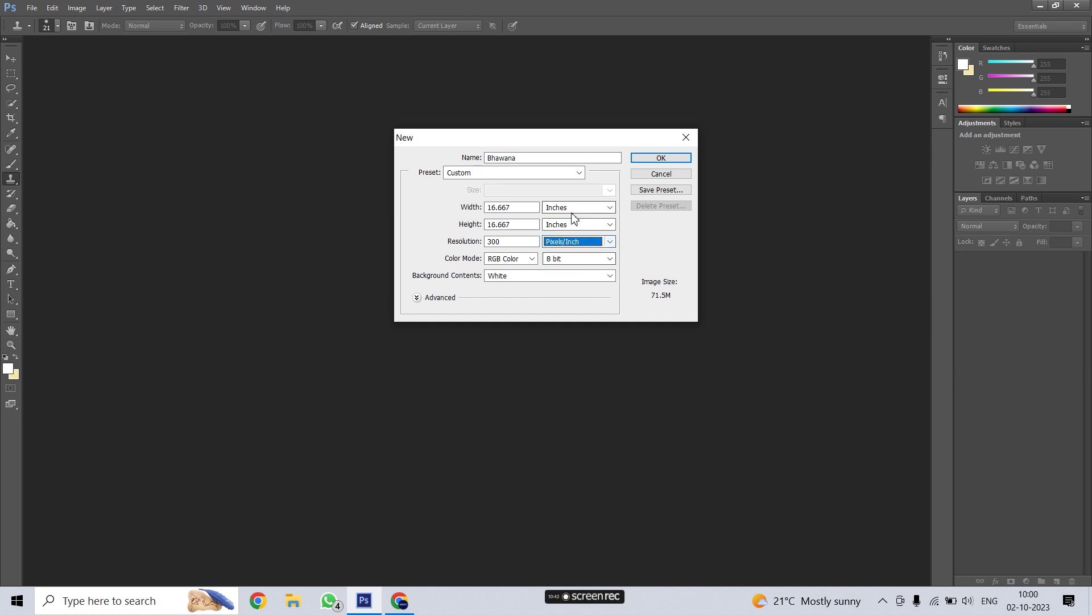
left_click(576, 208)
left_click(572, 219)
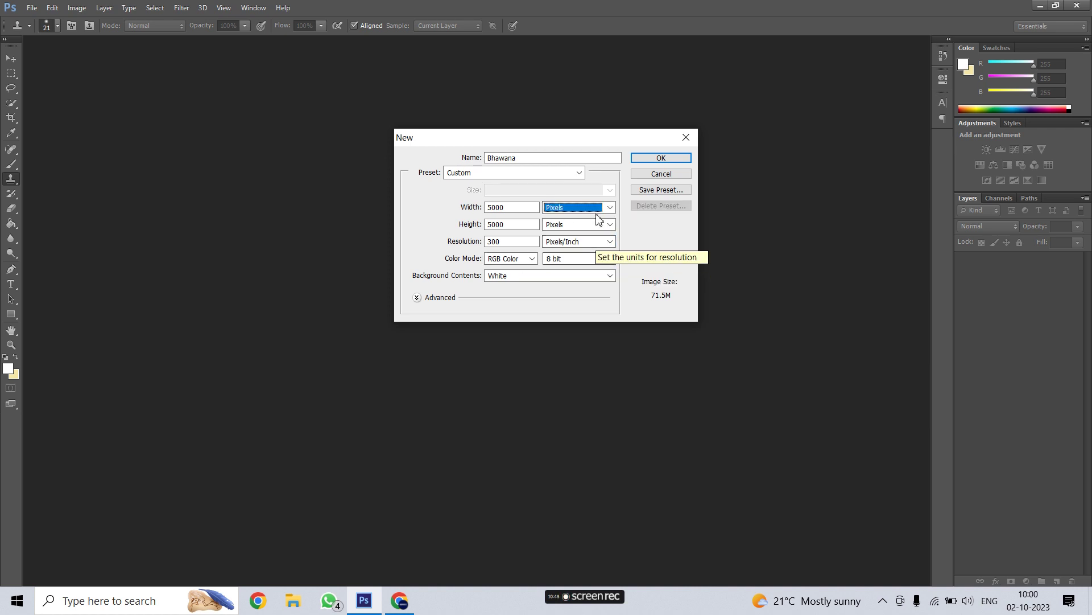
left_click(609, 209)
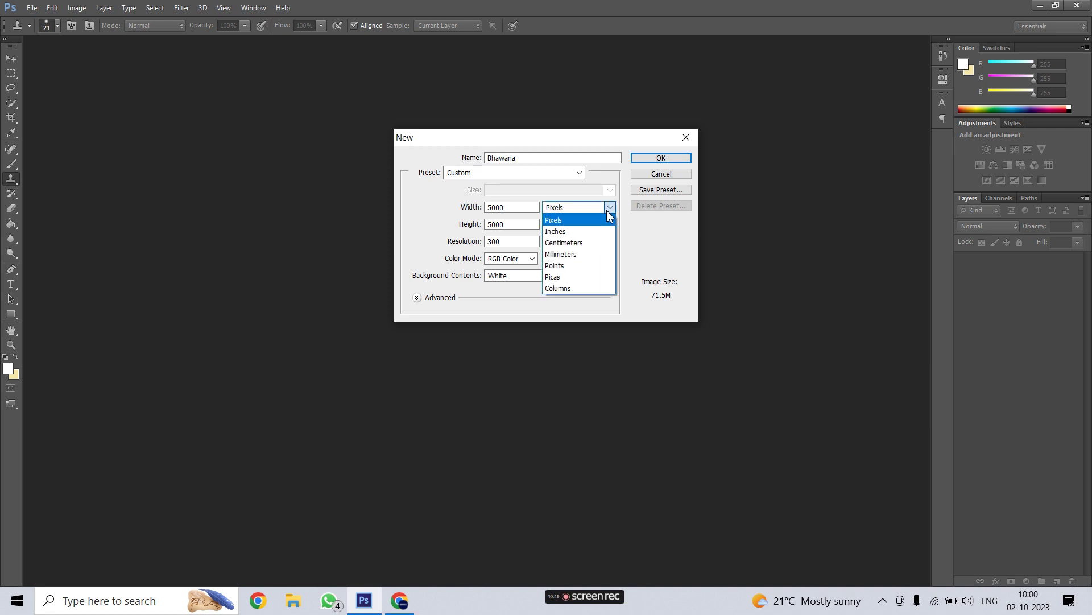
left_click(563, 243)
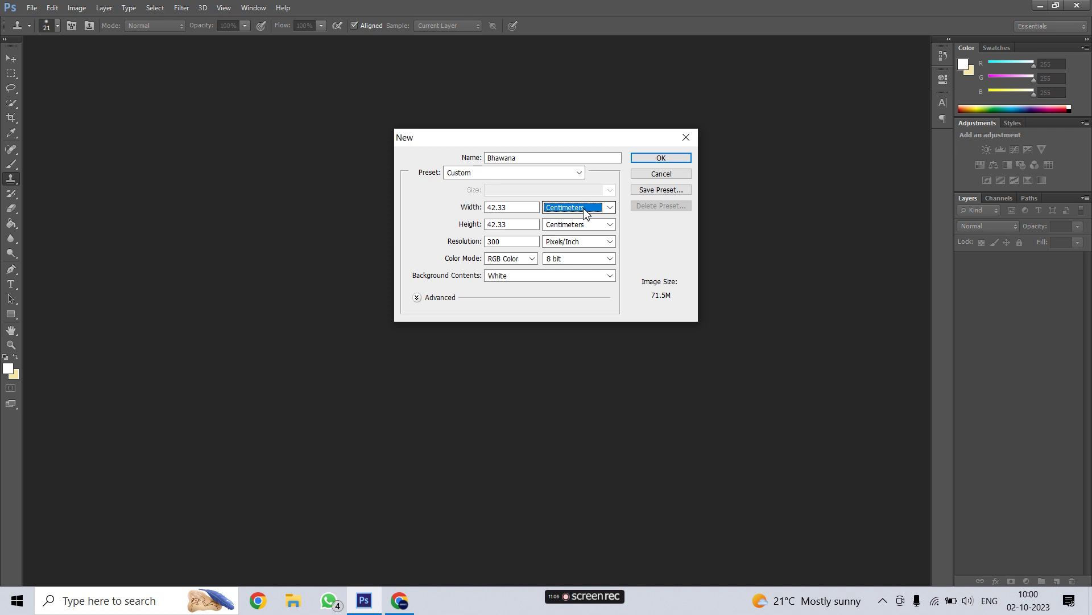
left_click(610, 243)
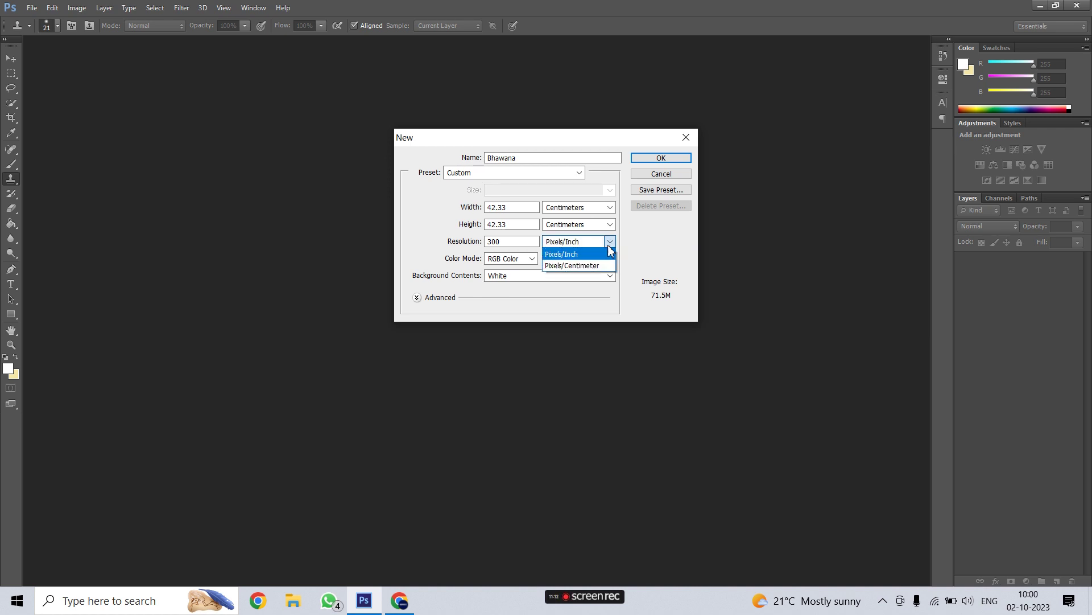
left_click(588, 268)
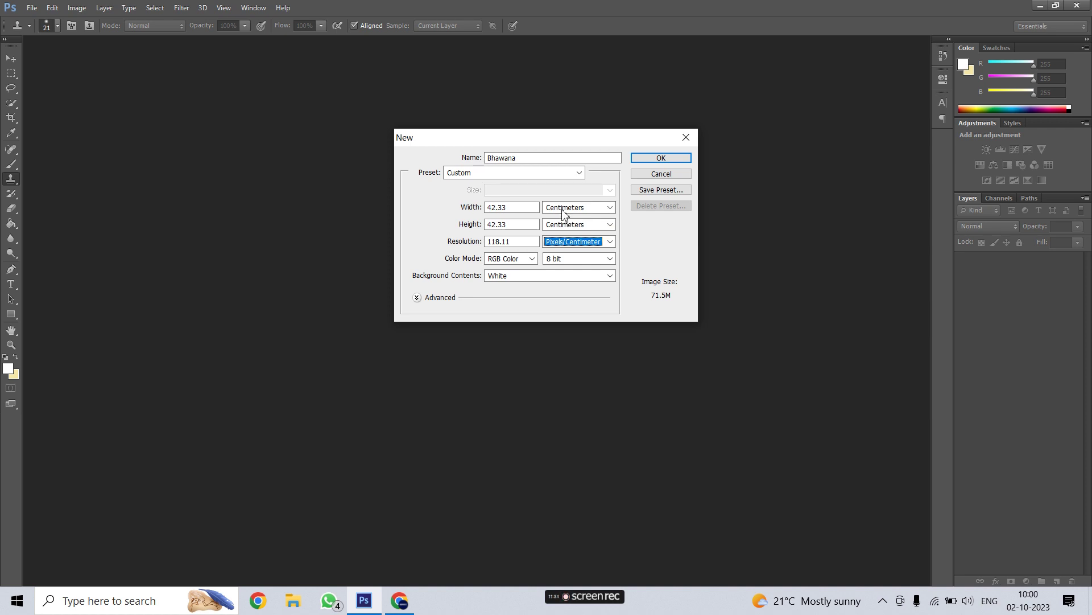
left_click(609, 241)
left_click(586, 256)
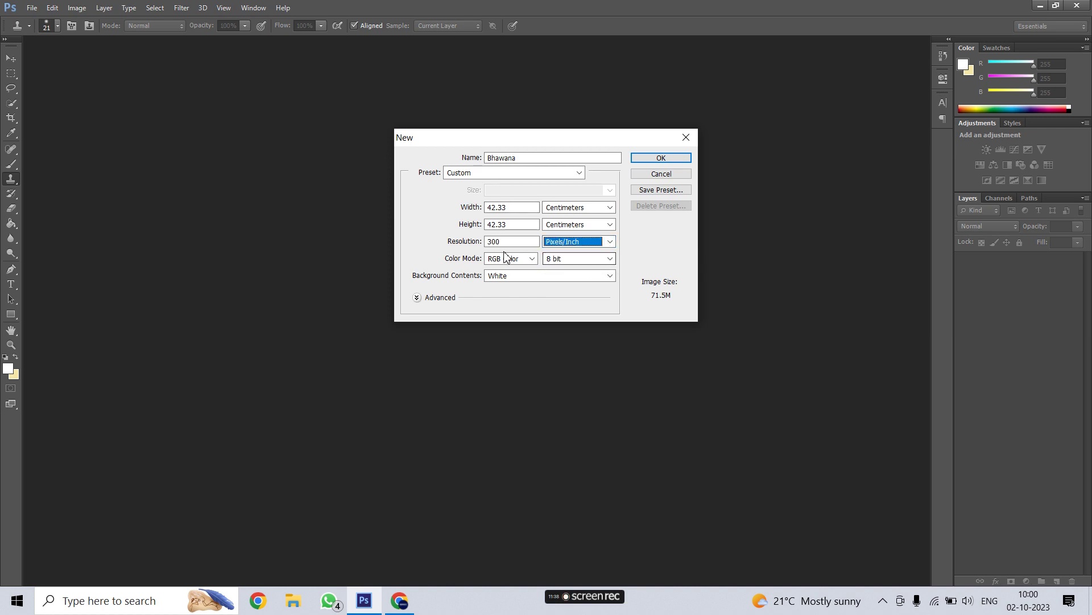
Step: Show the size in Centimeters with resolution expressed in Pixels/Centimeter
left_click(608, 208)
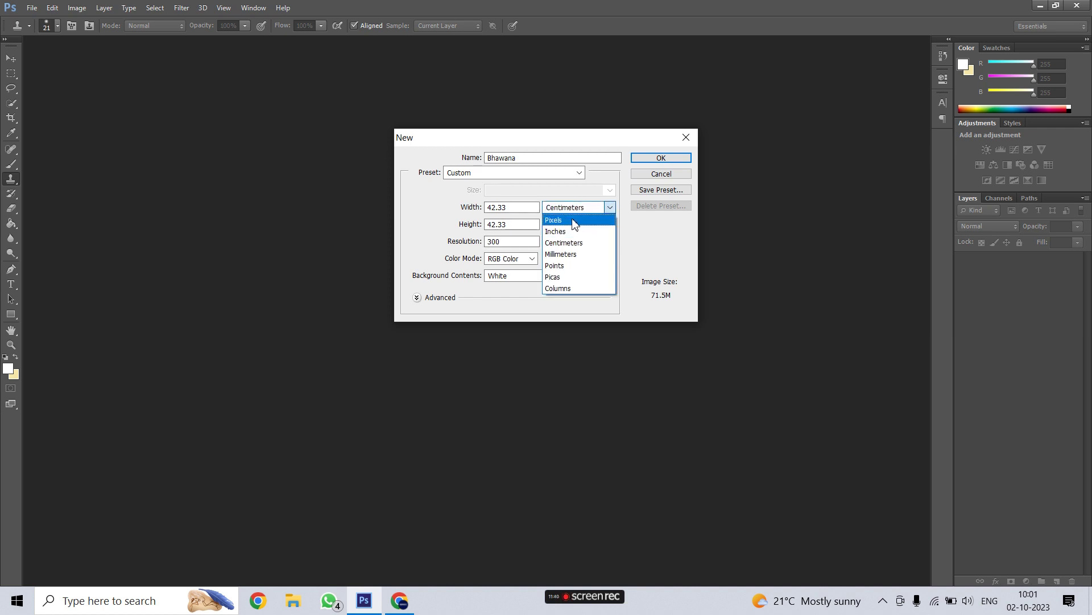
left_click(577, 222)
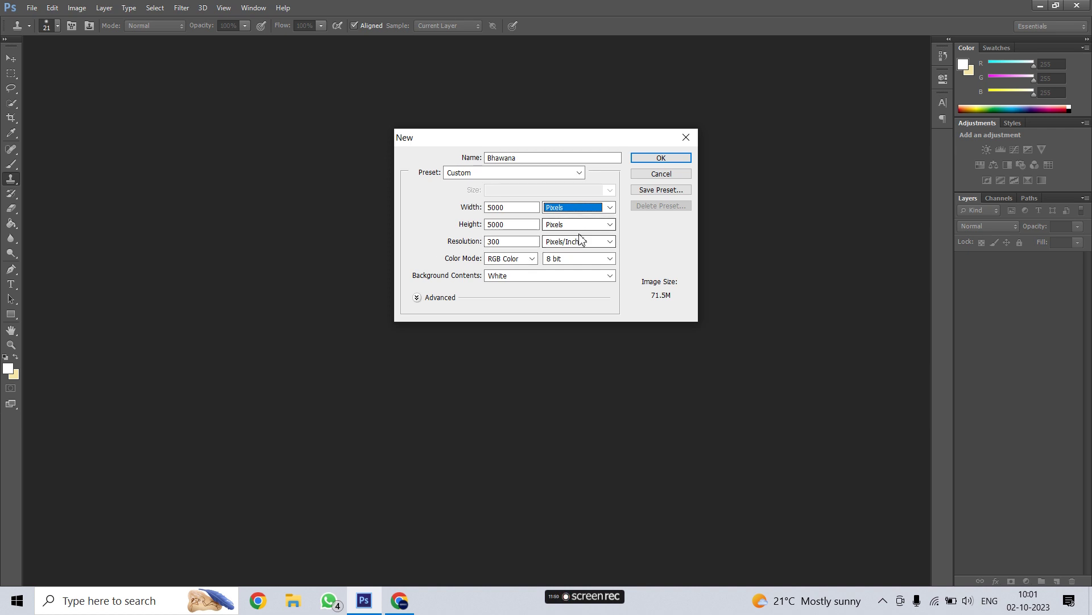
left_click(607, 215)
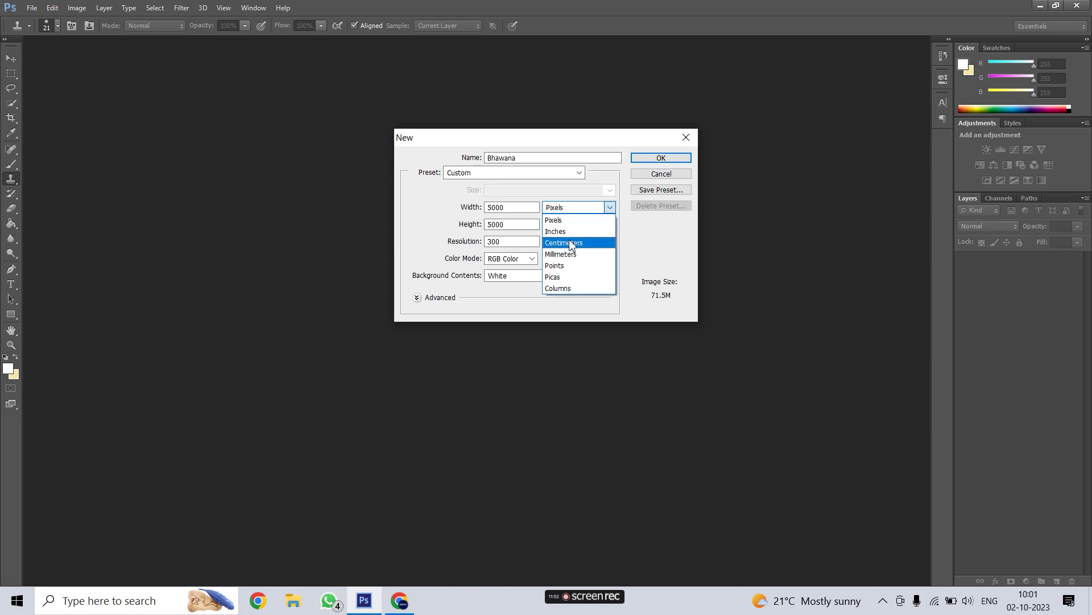
left_click(574, 239)
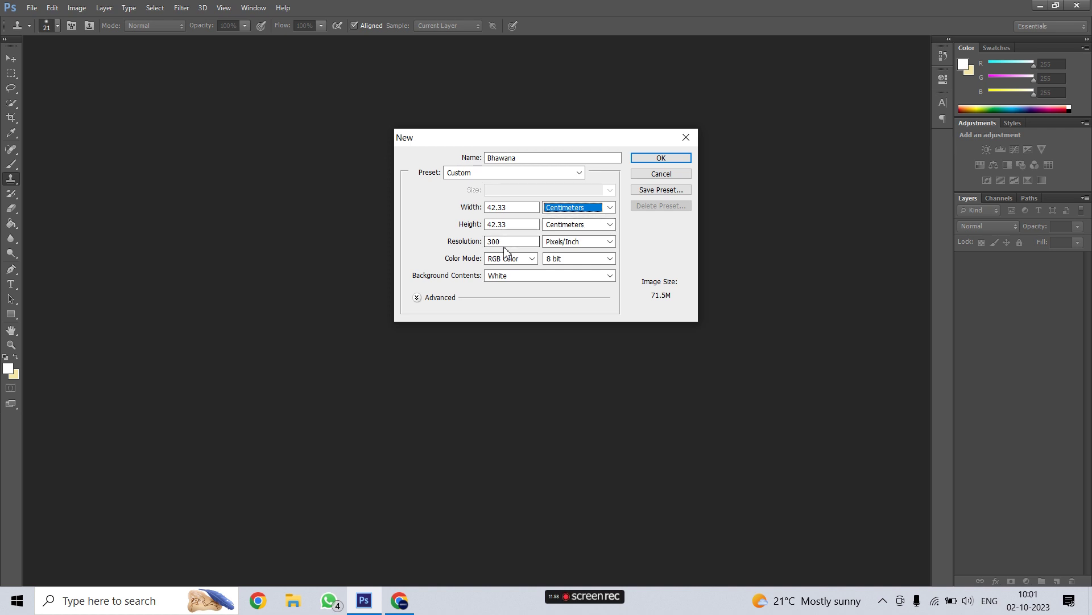
left_click(611, 242)
left_click(586, 265)
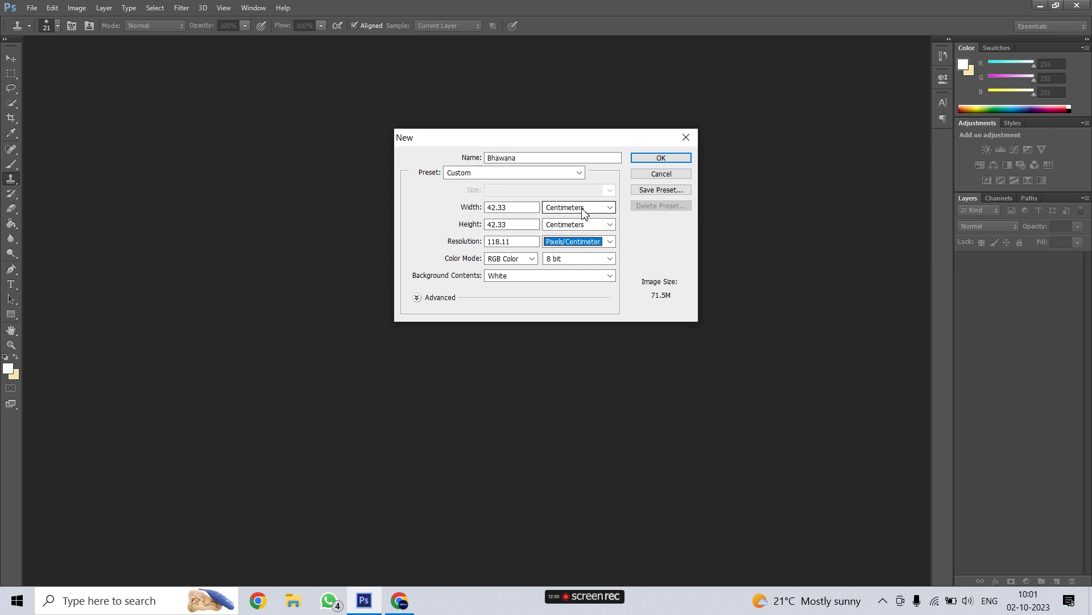
Step: Return the size units to Pixels and the resolution units to Pixels/Inch
left_click(610, 208)
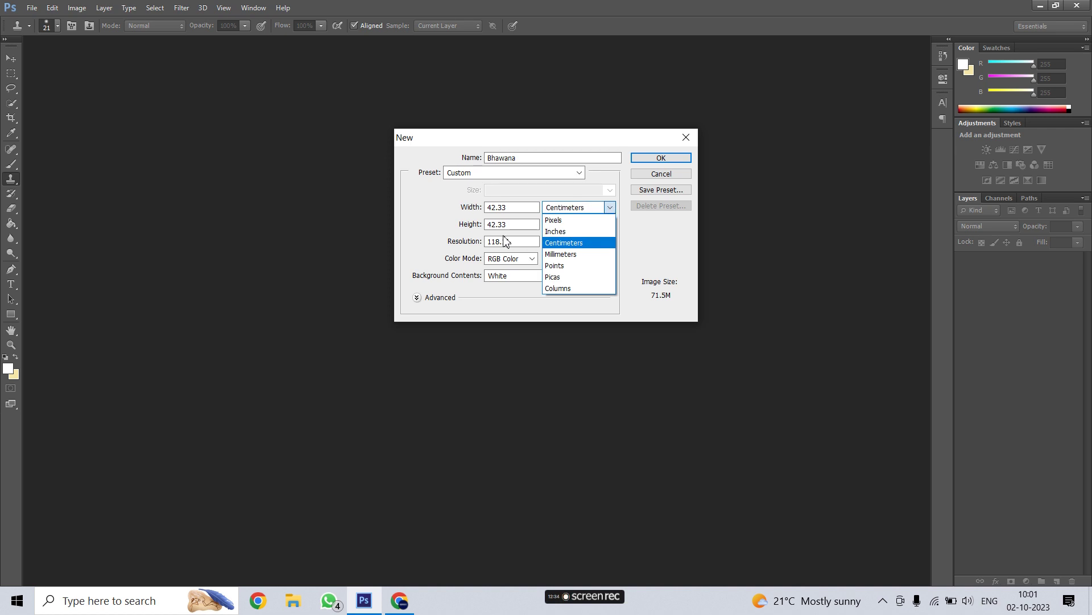
left_click(578, 220)
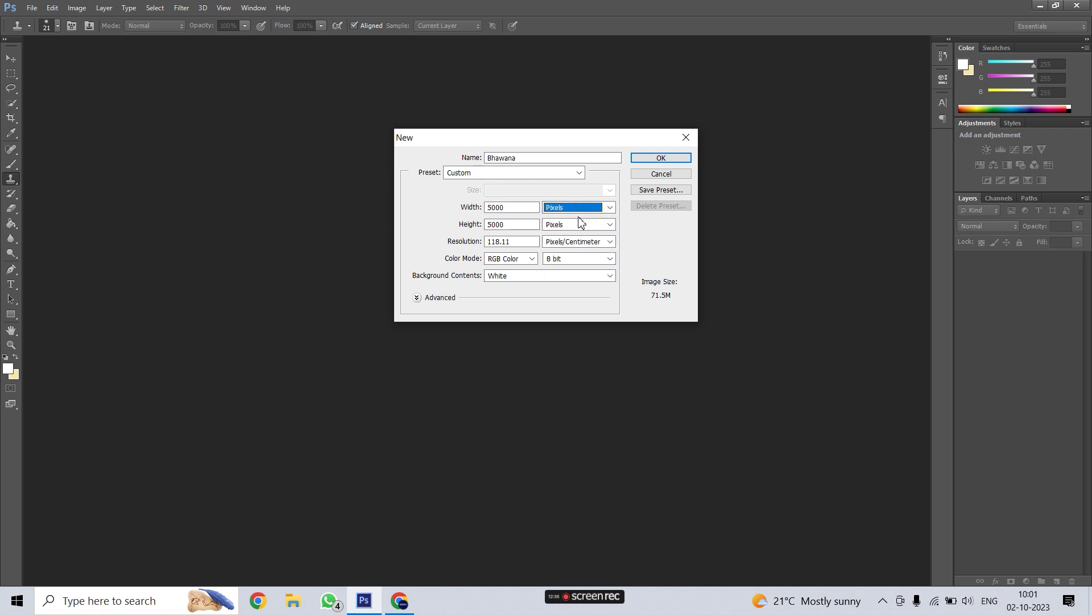
left_click(566, 243)
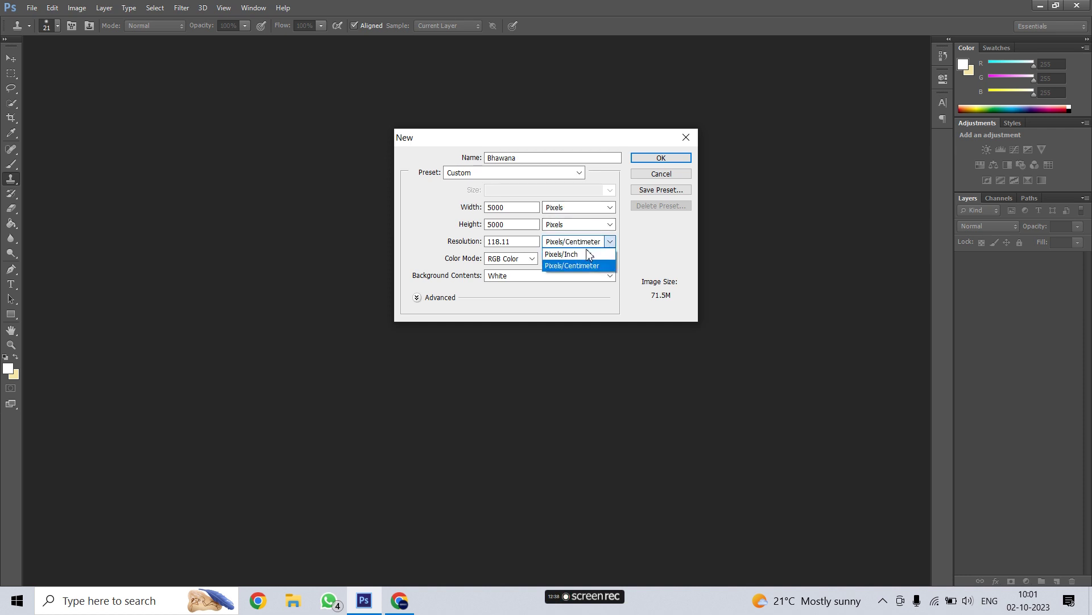
left_click(587, 253)
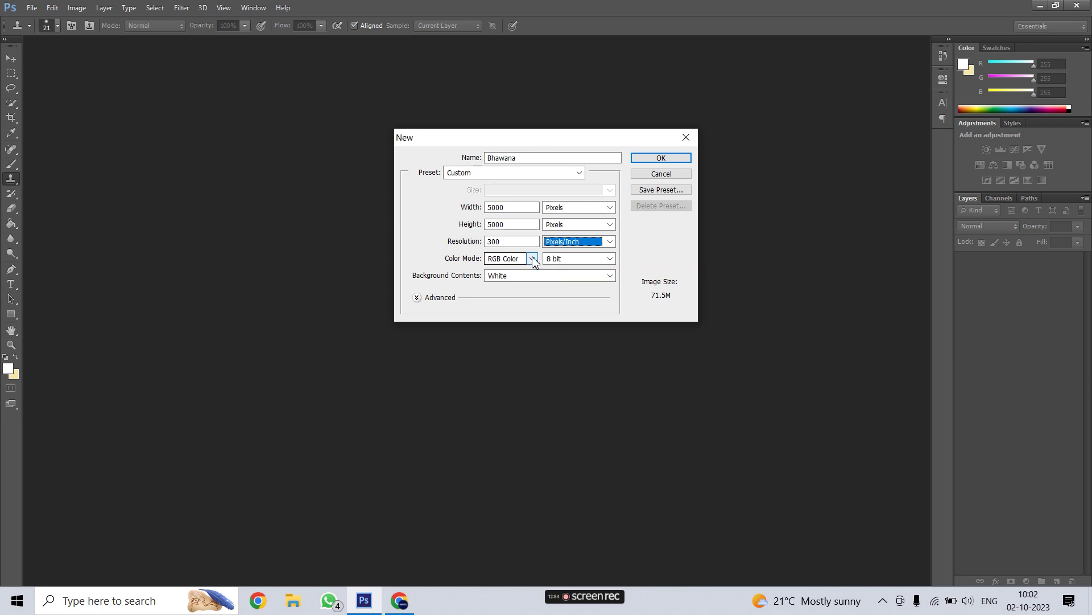
left_click(533, 259)
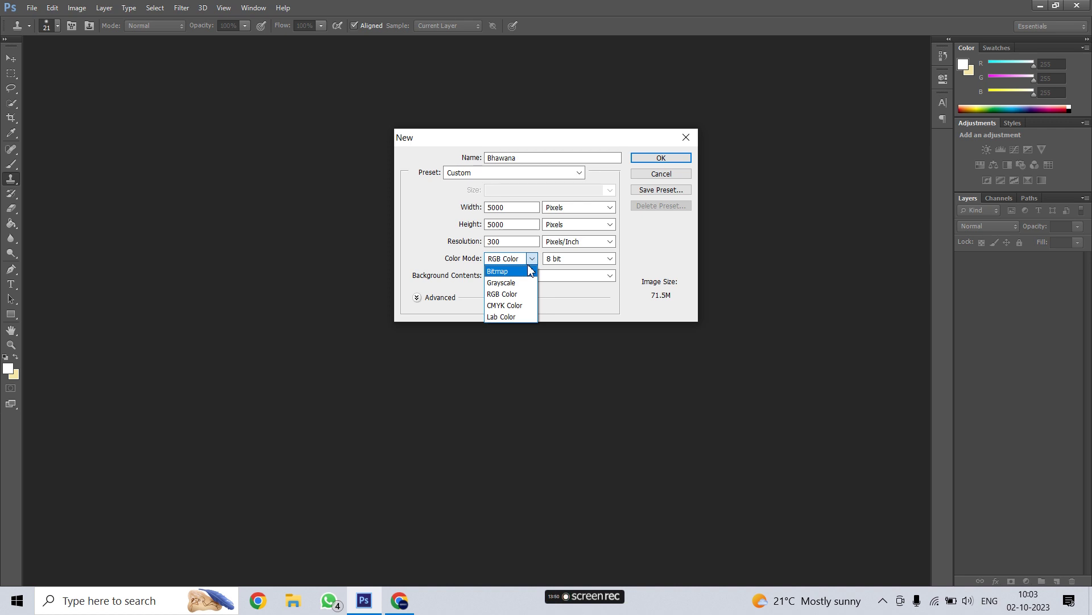
left_click(521, 295)
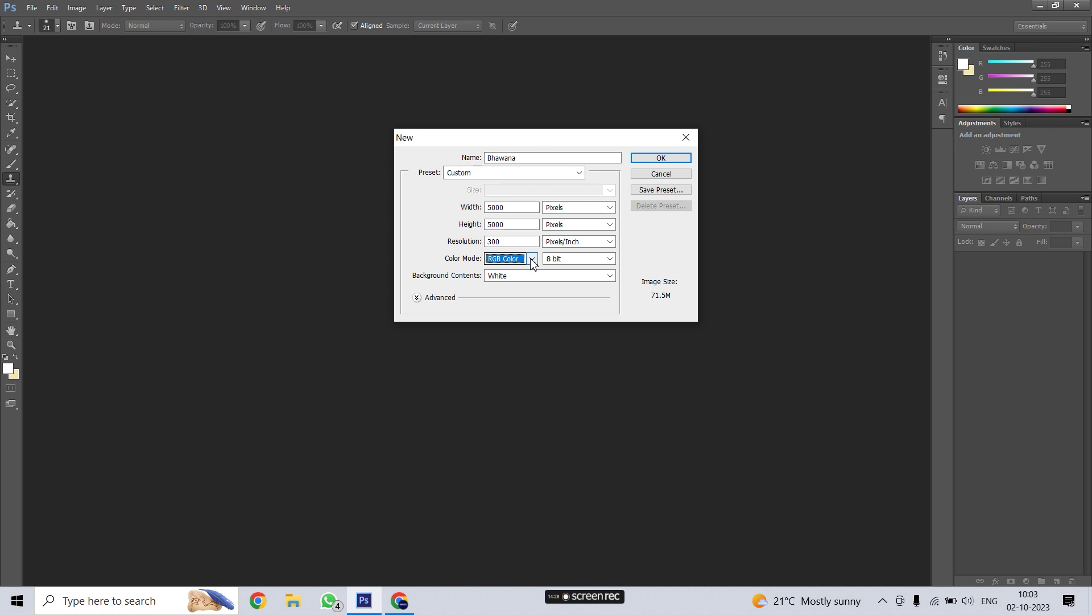
Step: Try CMYK Color, then set the color mode to Grayscale, dropping the size to 23.8M
left_click(532, 259)
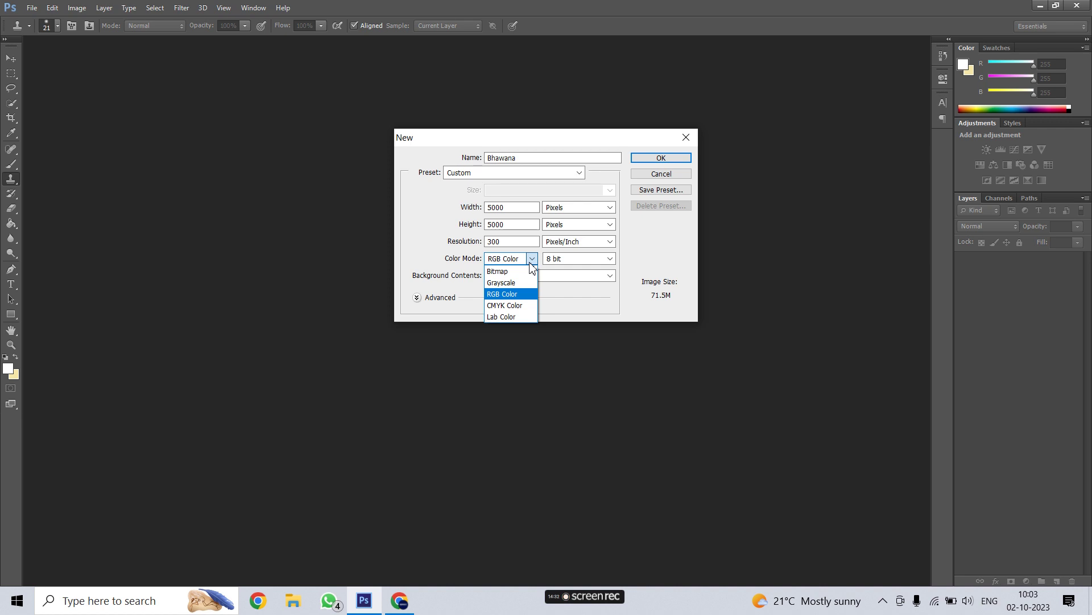
left_click(504, 306)
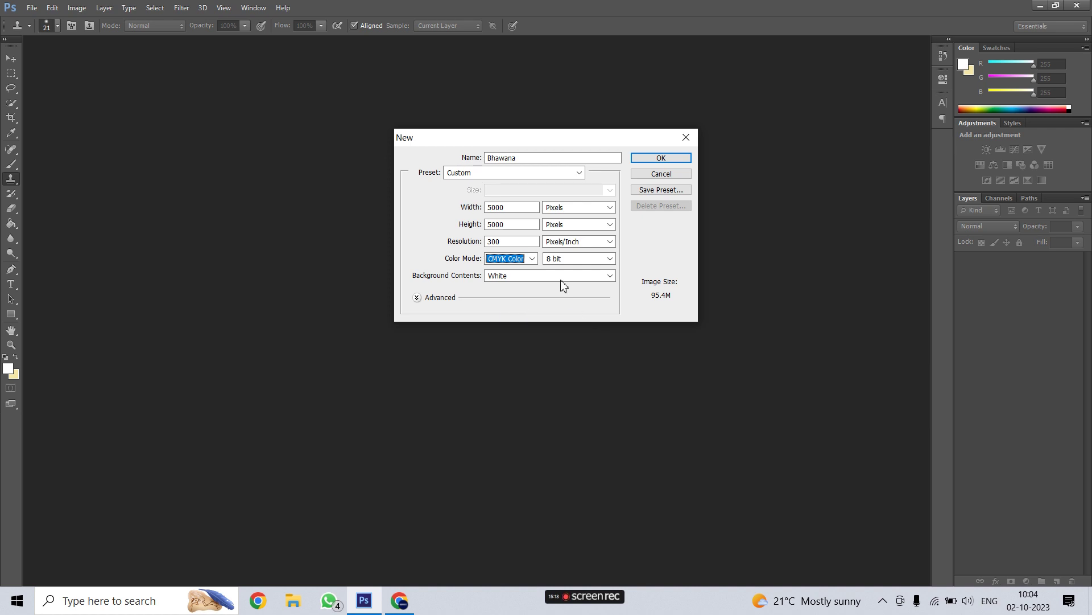
left_click(530, 260)
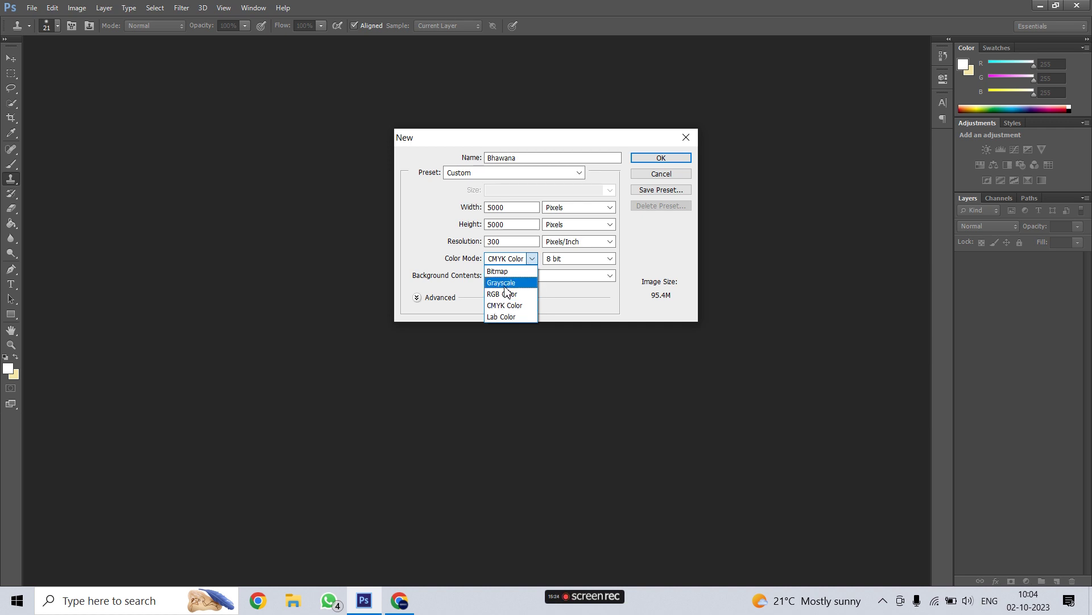
left_click(515, 283)
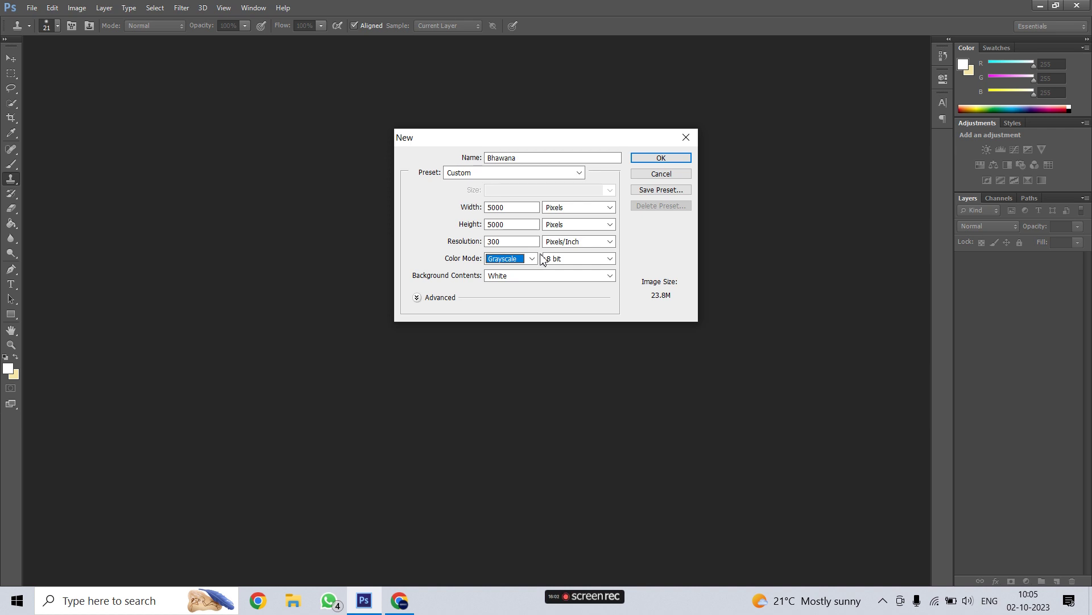
left_click(609, 259)
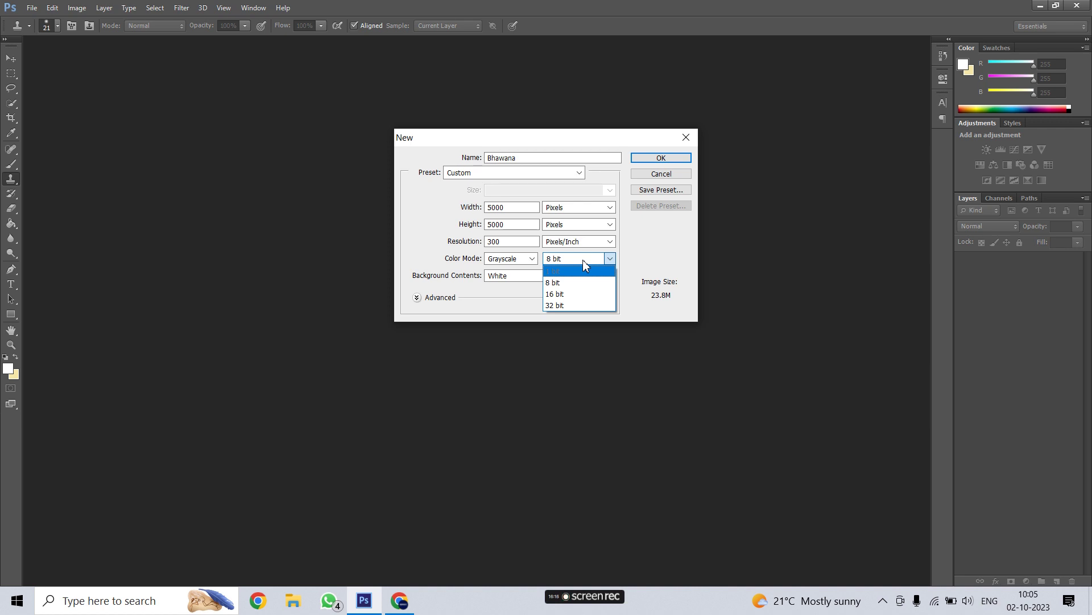
Step: Step the bit depth from 8 to 16 to 32 bit, giving a 95.4M image
left_click(571, 282)
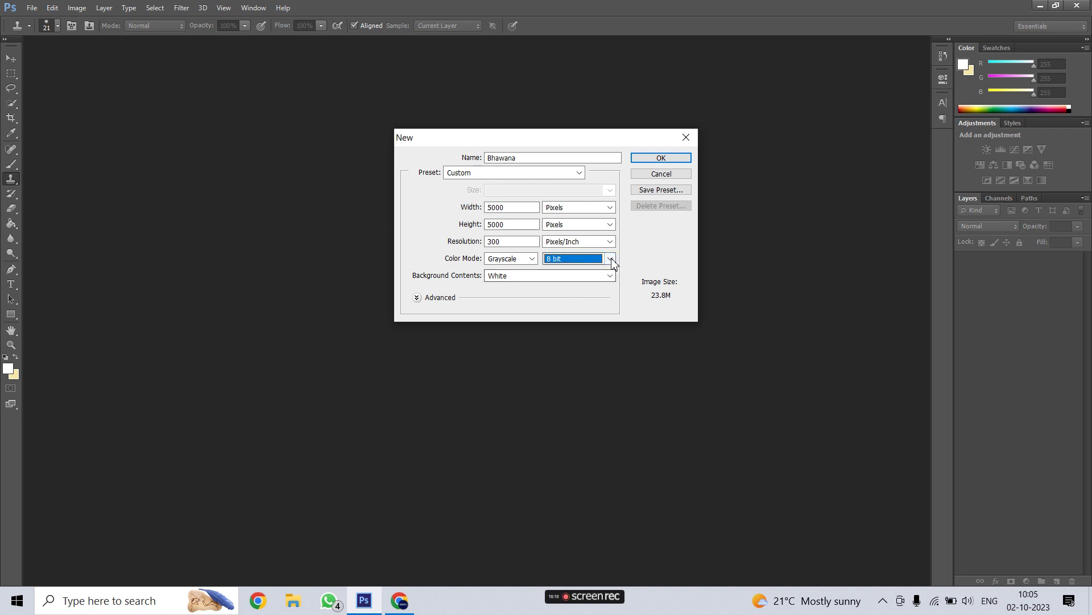
left_click(610, 259)
left_click(569, 293)
left_click(609, 259)
left_click(571, 306)
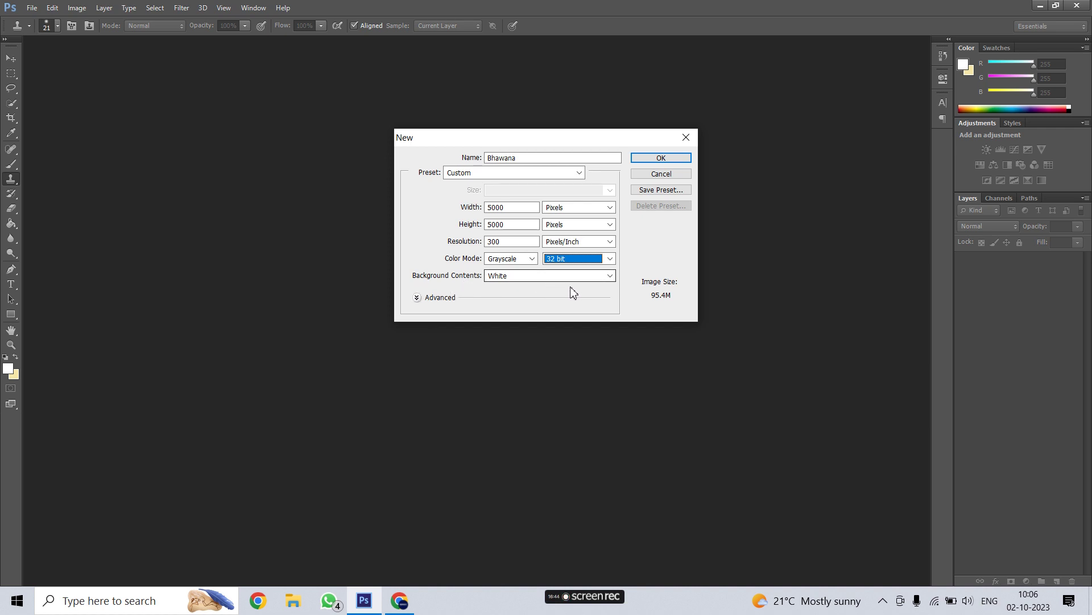
left_click(609, 277)
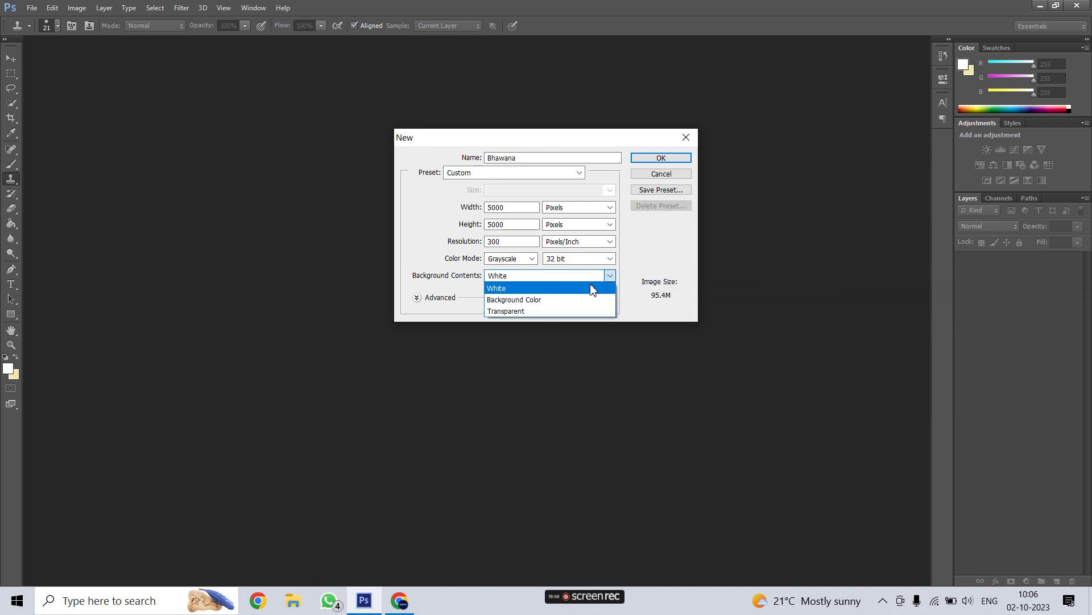
left_click(548, 300)
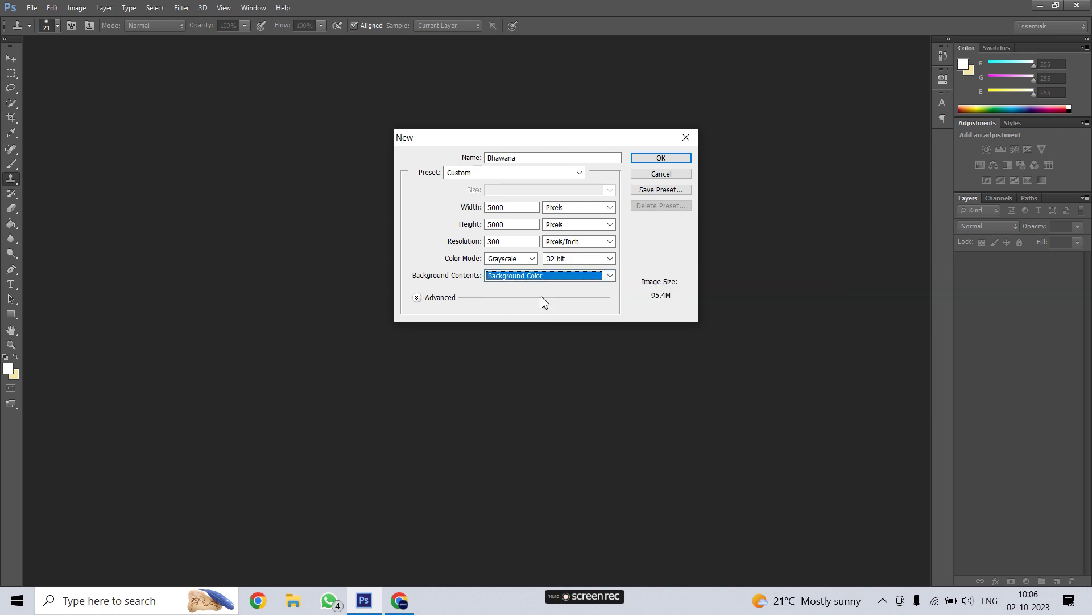
left_click(609, 276)
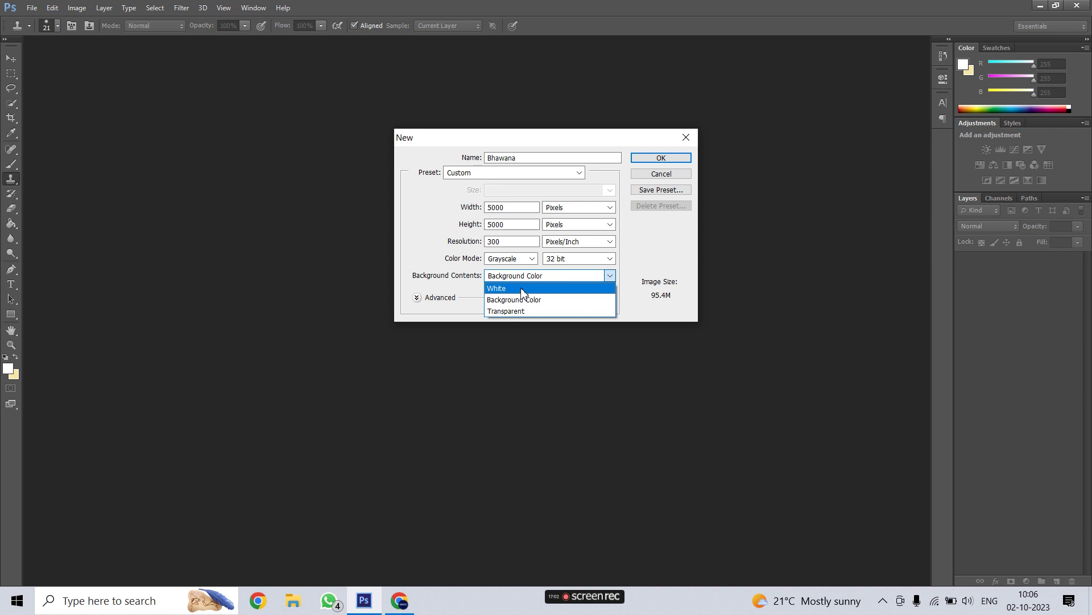
left_click(523, 289)
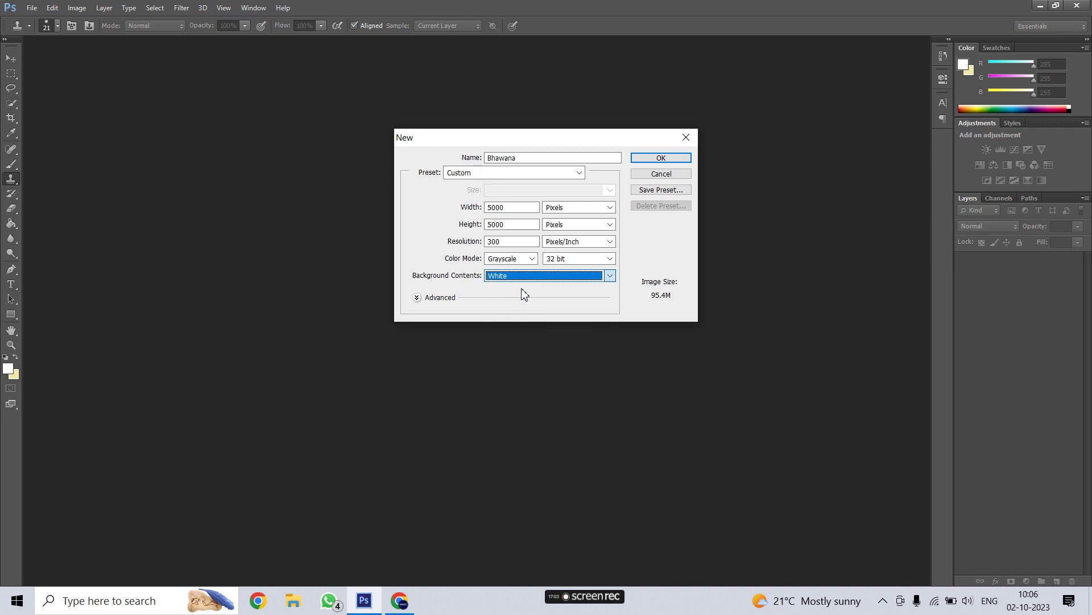
left_click(612, 277)
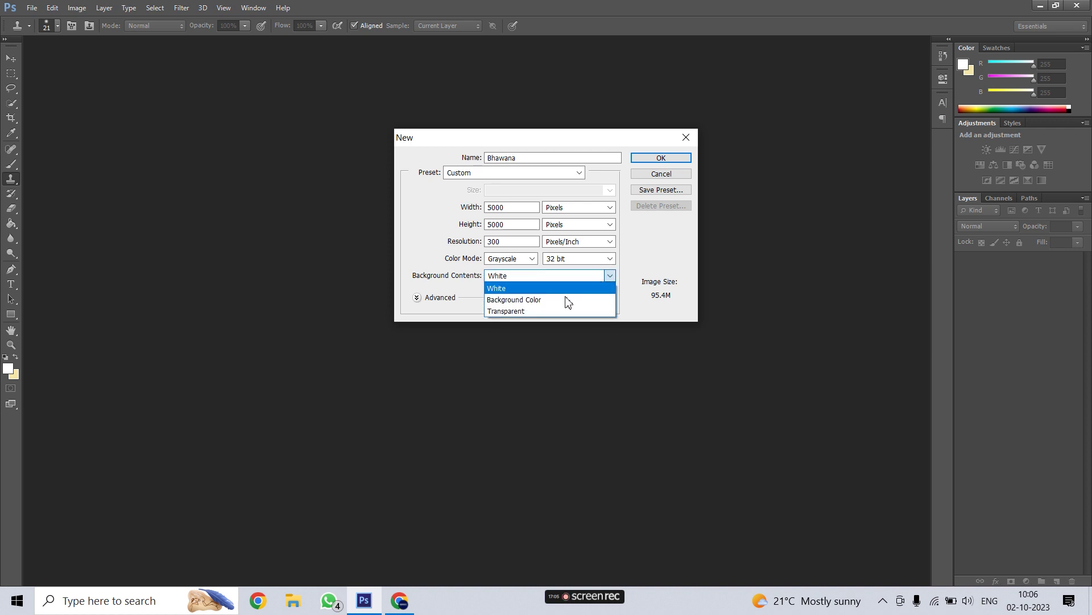
left_click(535, 312)
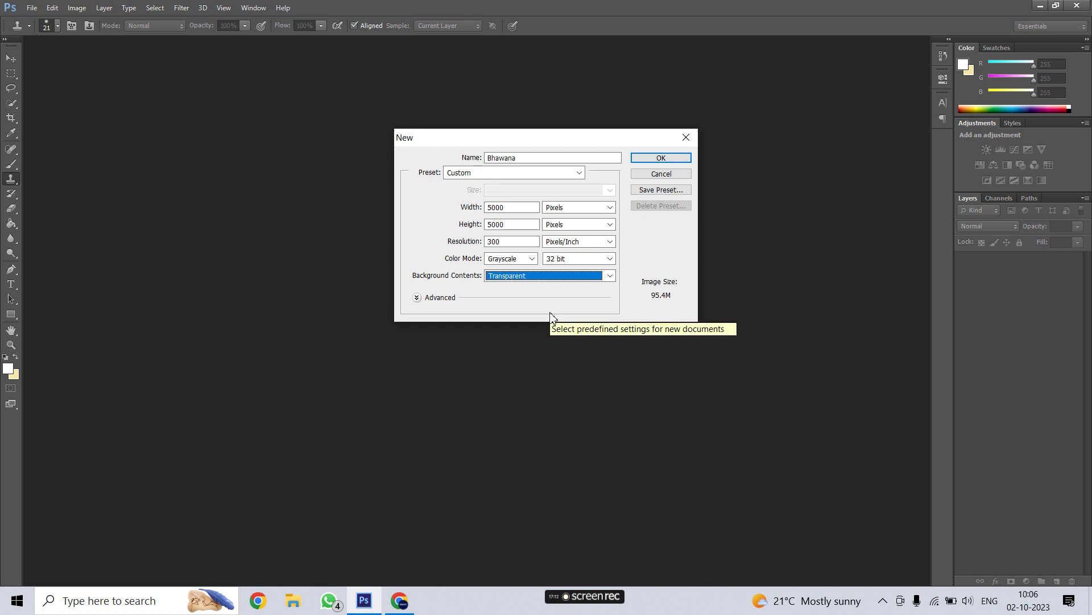
left_click(610, 275)
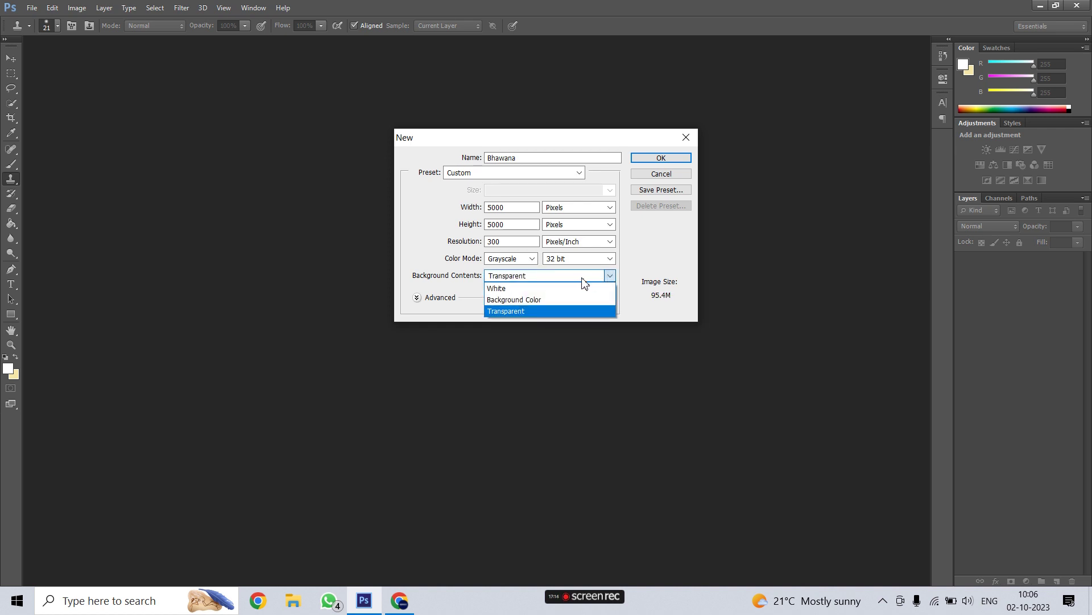
left_click(497, 290)
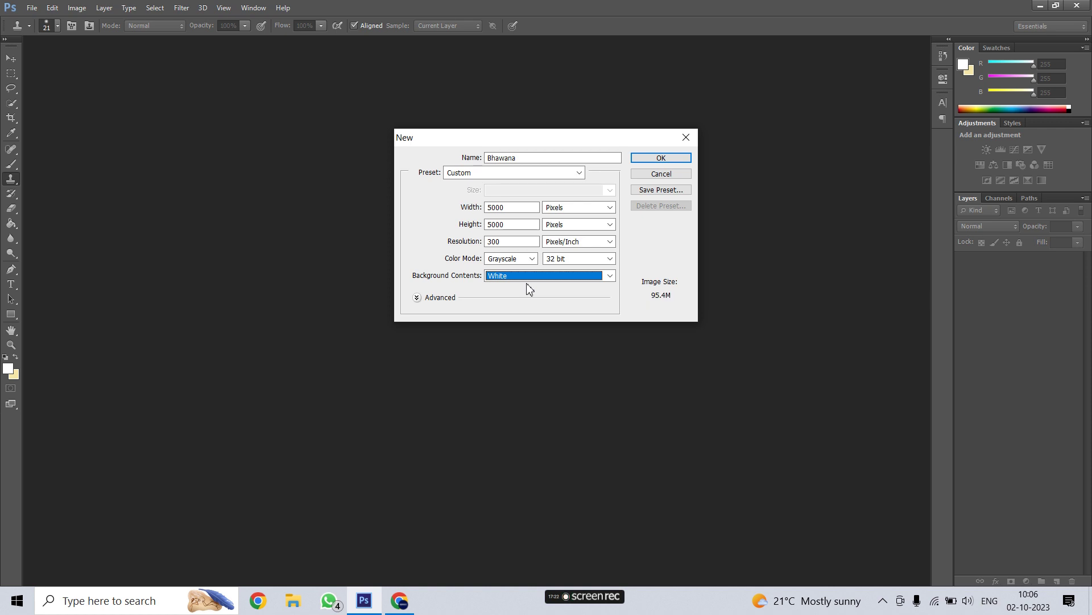
left_click(610, 275)
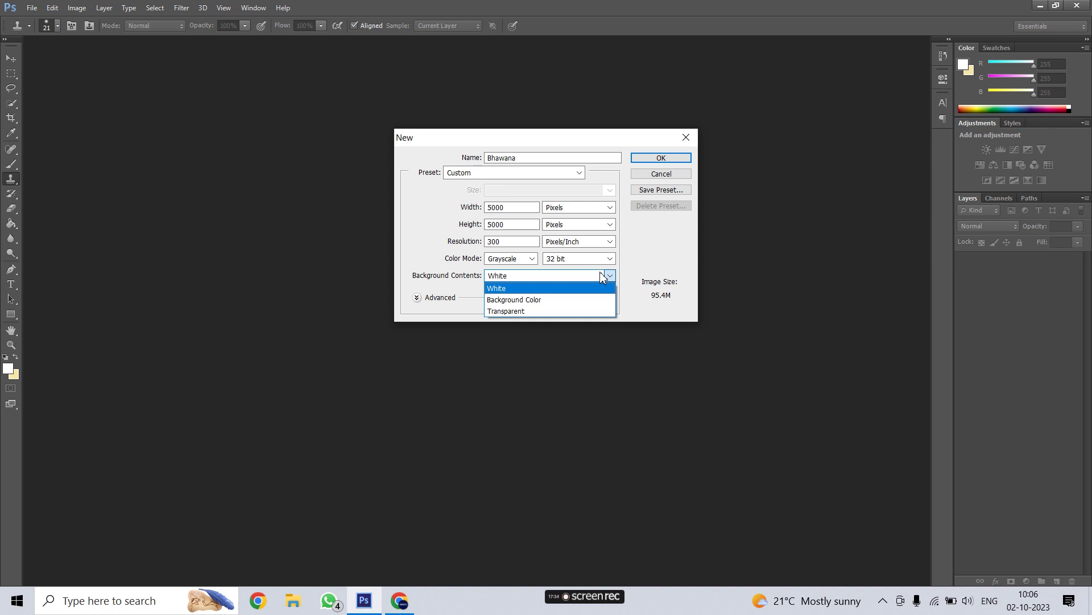
Step: Choose Background Color from the Background Contents list for the Bhawana document
left_click(531, 304)
left_click(610, 276)
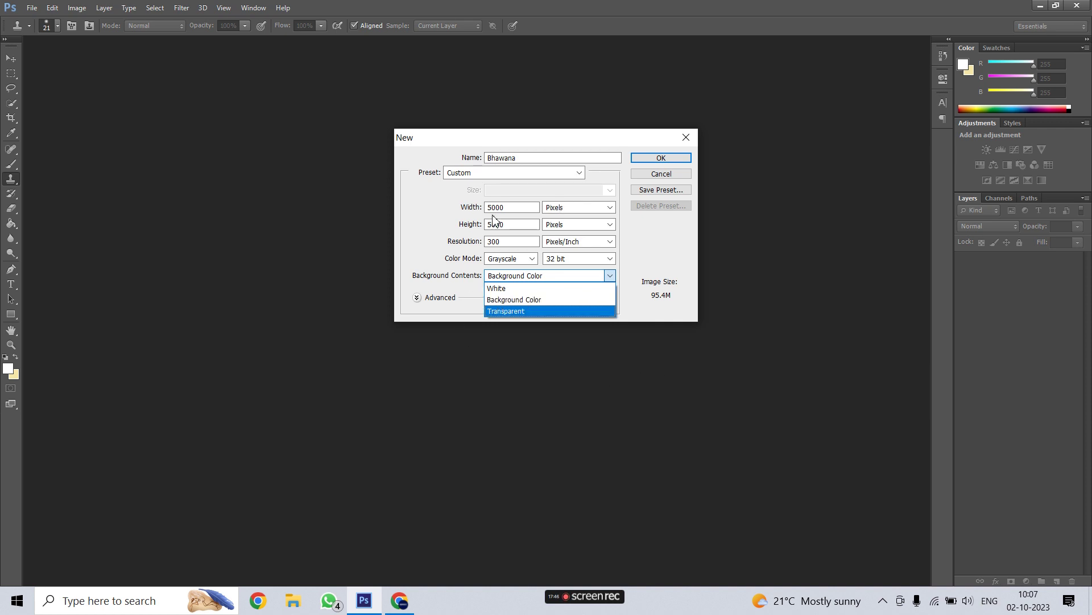
left_click(511, 212)
left_click(514, 210)
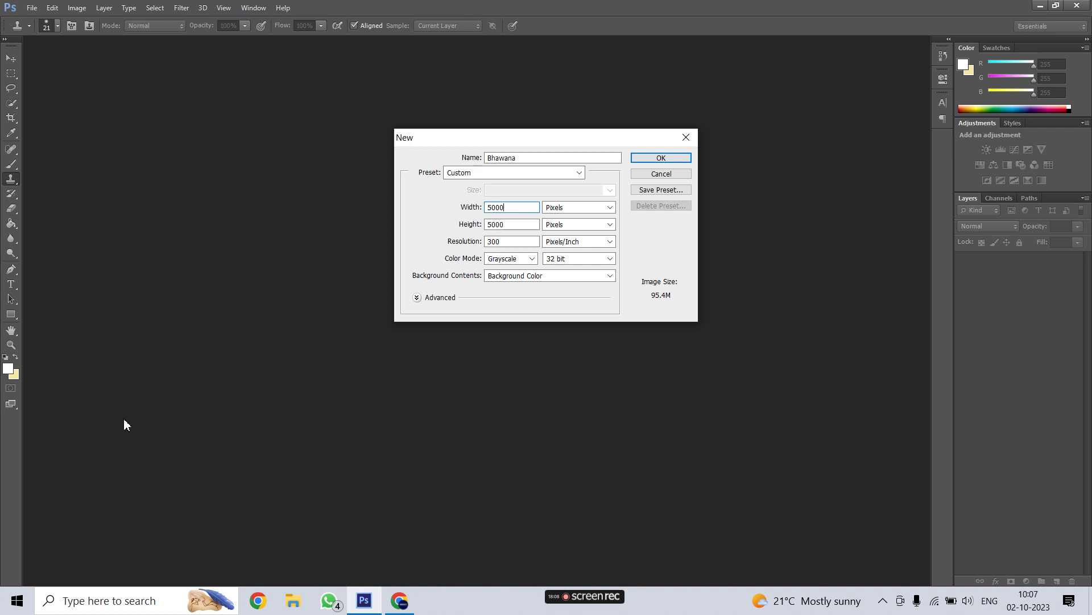
left_click(533, 259)
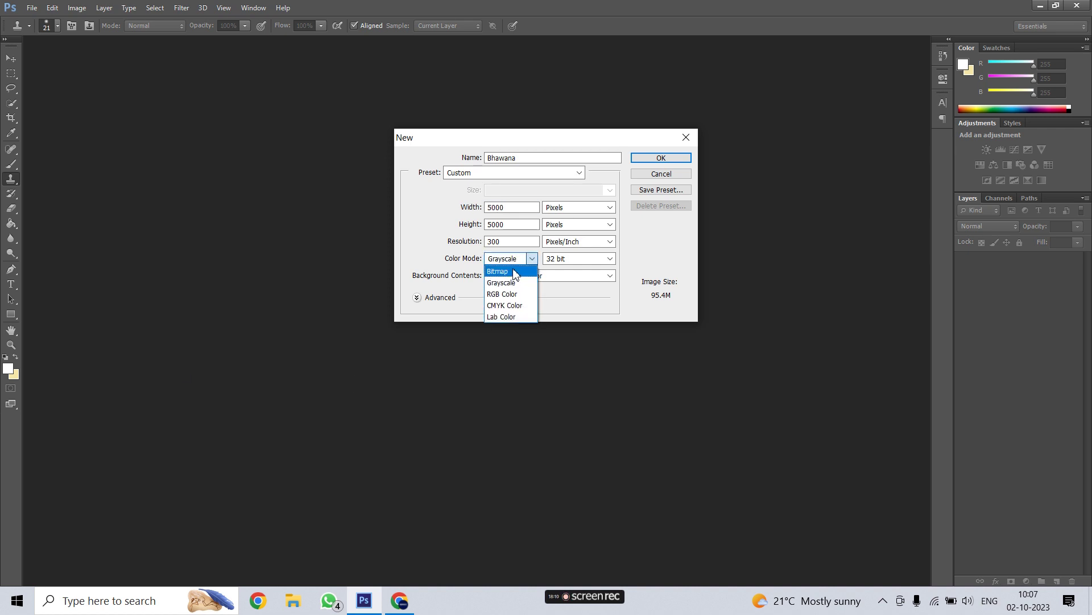
Step: Set Color Mode to RGB Color at 8 bit, keeping 300 resolution and Pixels width
left_click(516, 294)
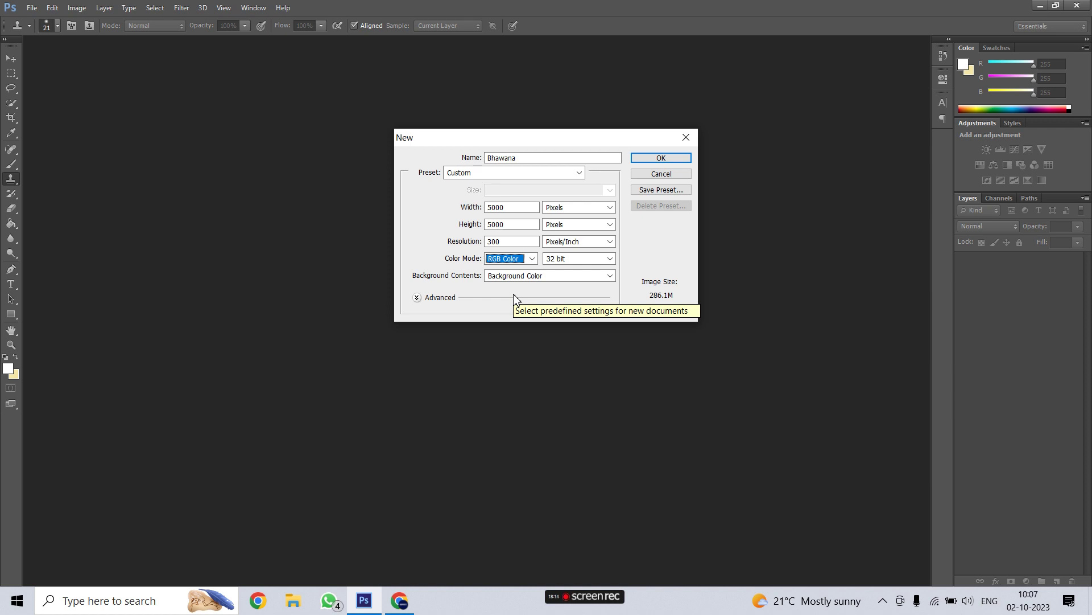
double_click(495, 241)
left_click(512, 243)
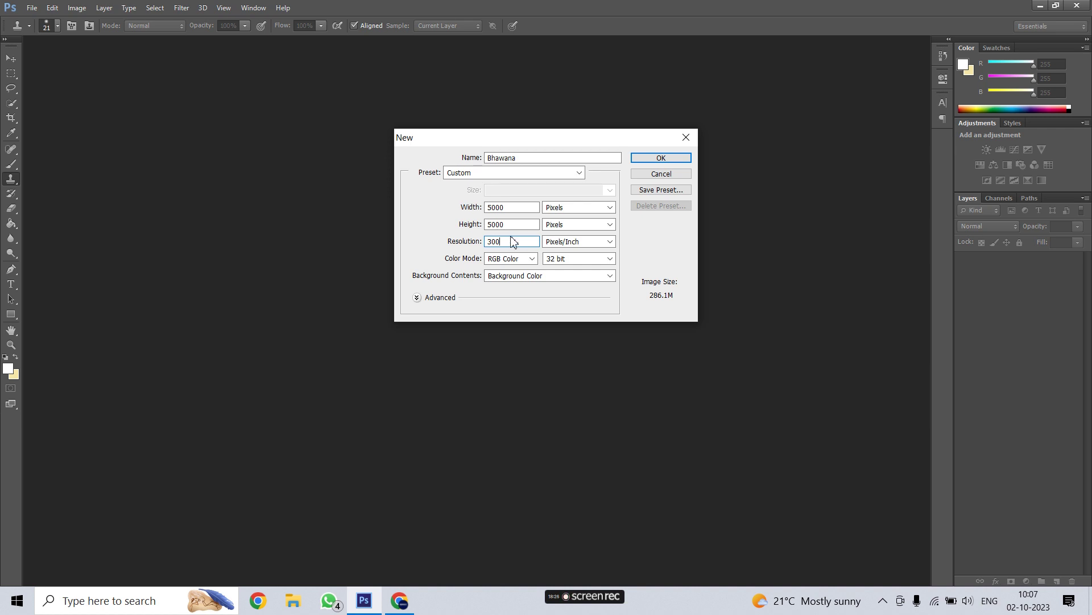
left_click(609, 211)
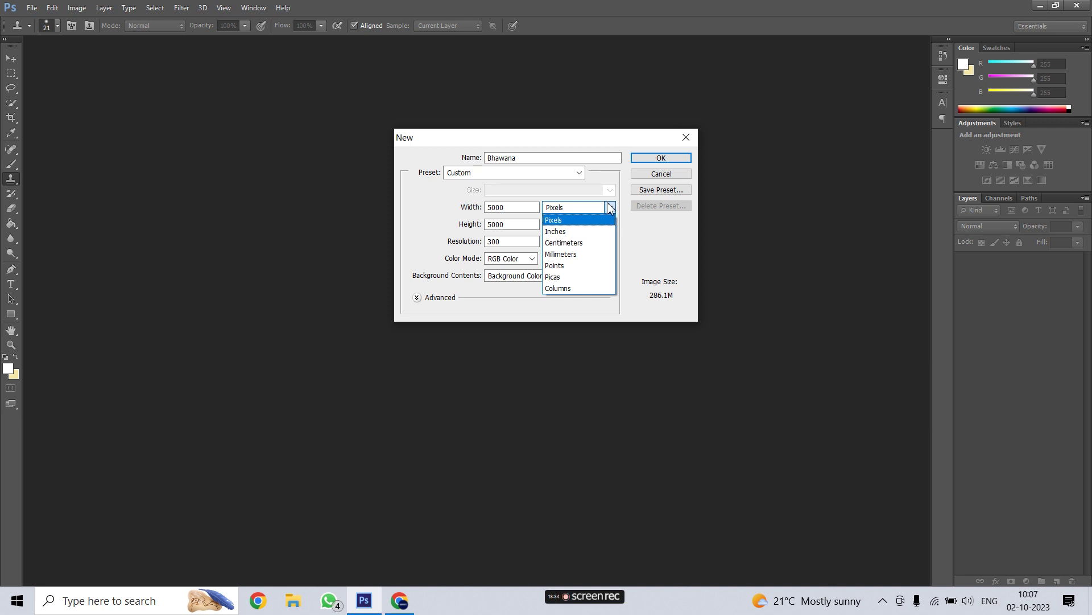
left_click(601, 219)
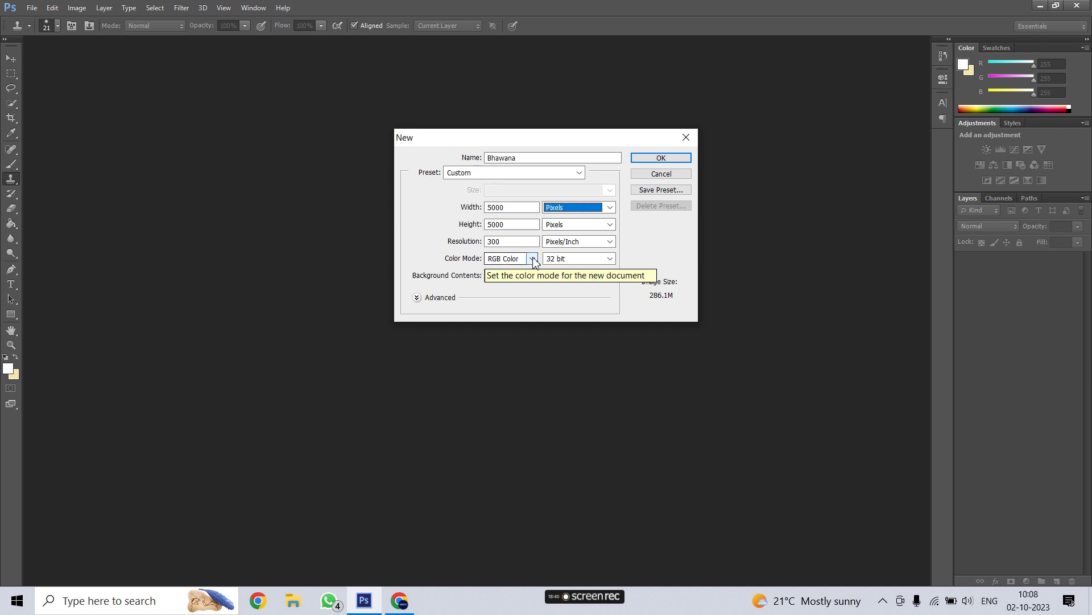
left_click(611, 261)
left_click(561, 282)
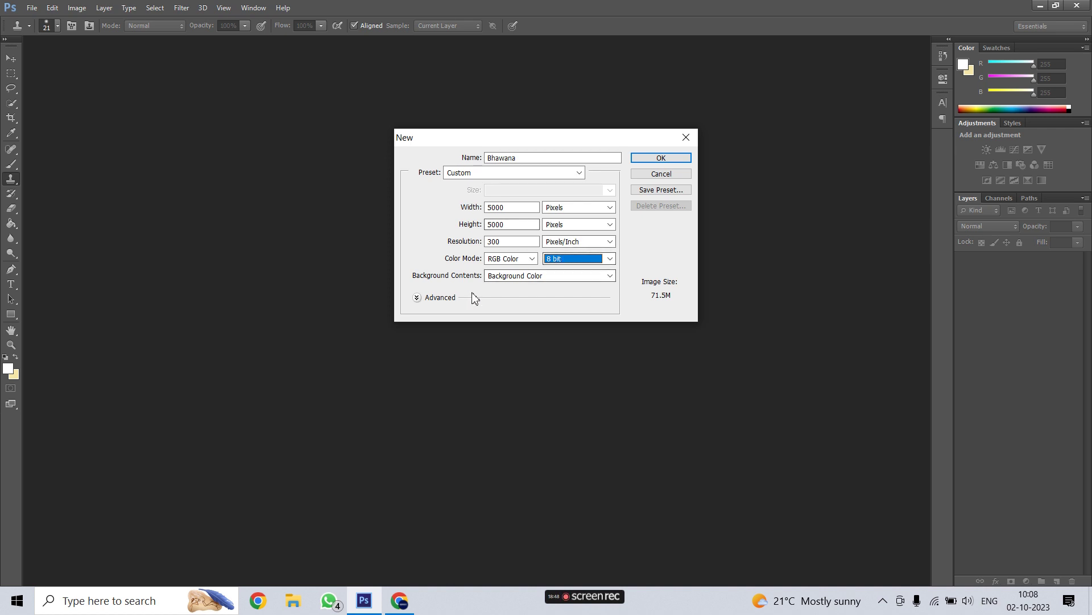
left_click(610, 276)
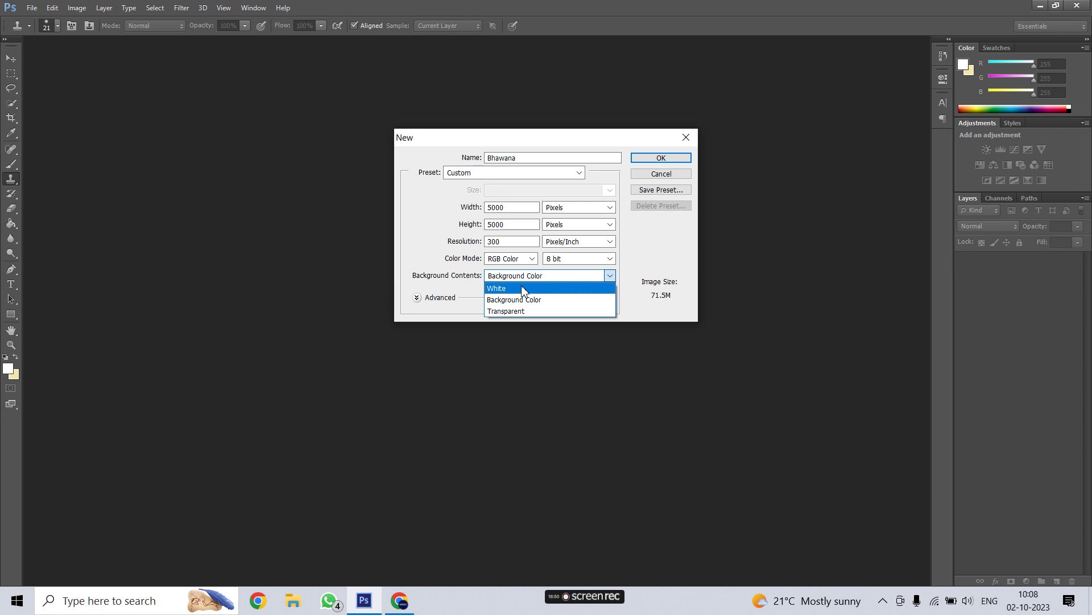
Step: Switch Background Contents to White and confirm the New dialog to create Bhawana
left_click(525, 289)
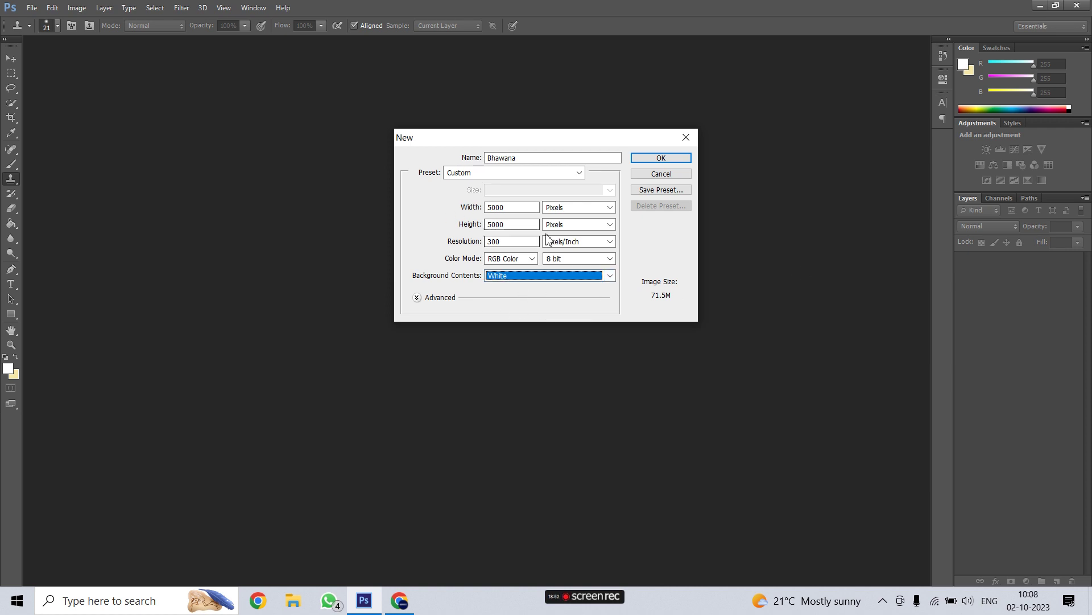
double_click(529, 157)
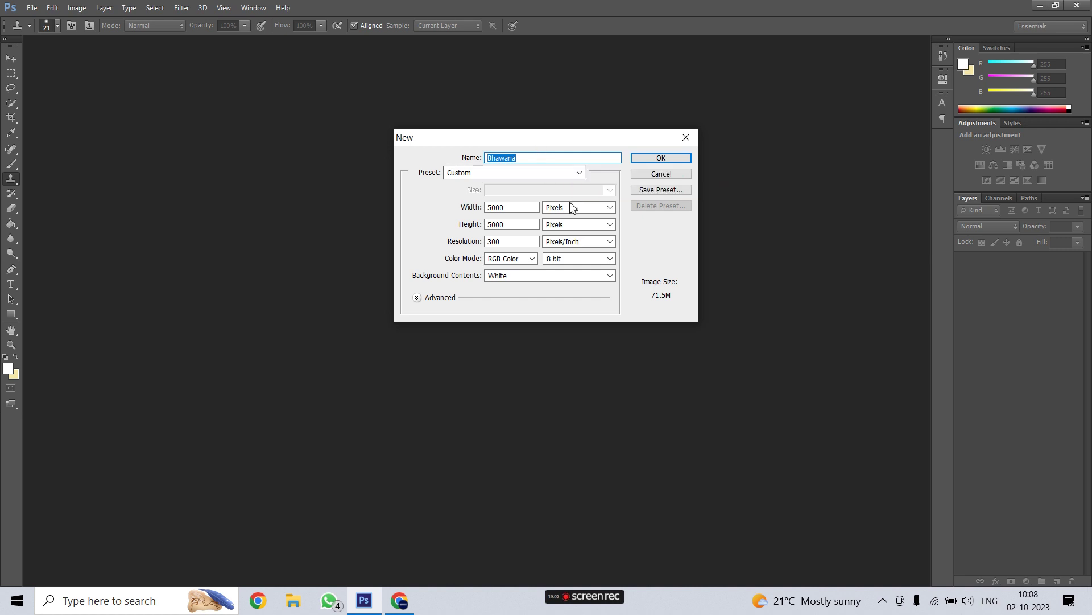
left_click(520, 290)
left_click(669, 159)
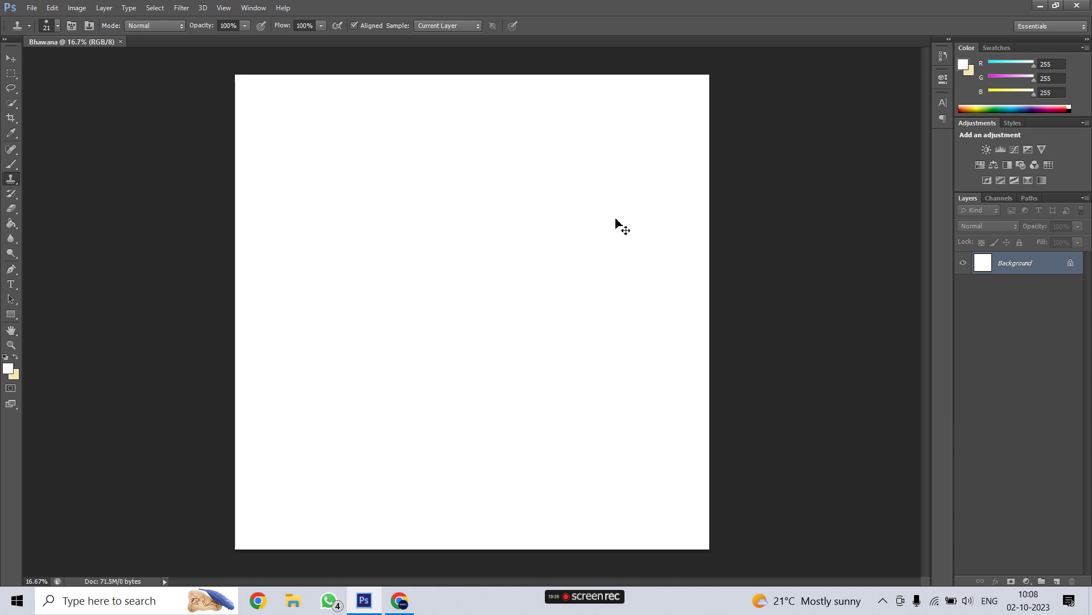
key("ctrl+plus")
key("ctrl+plus")
key("ctrl+plus")
key("ctrl+plus")
key("ctrl+plus")
key("ctrl+plus")
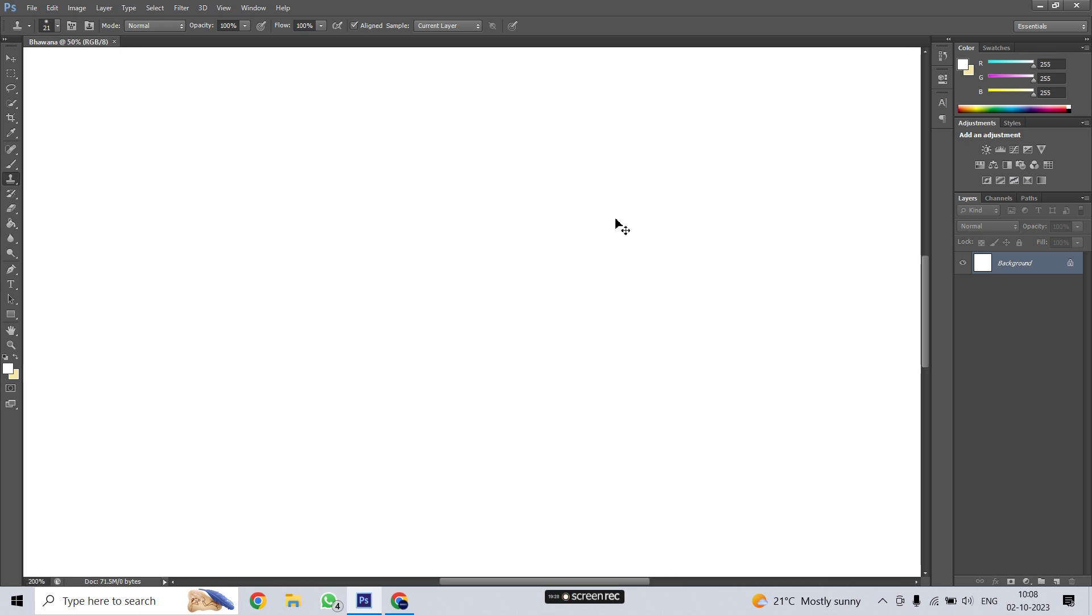
key("ctrl+plus")
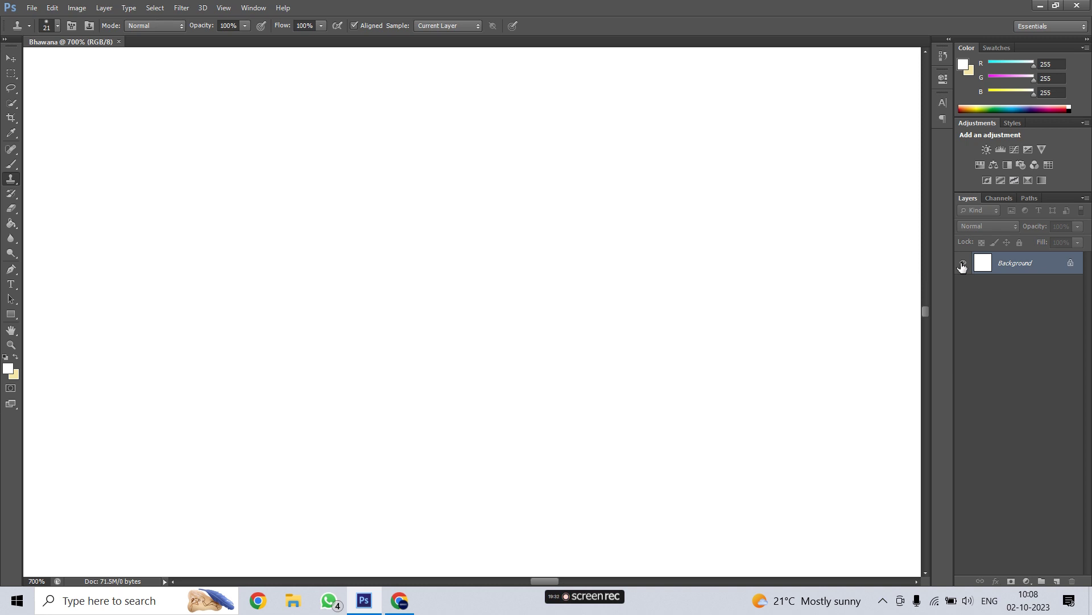
key("ctrl+minus")
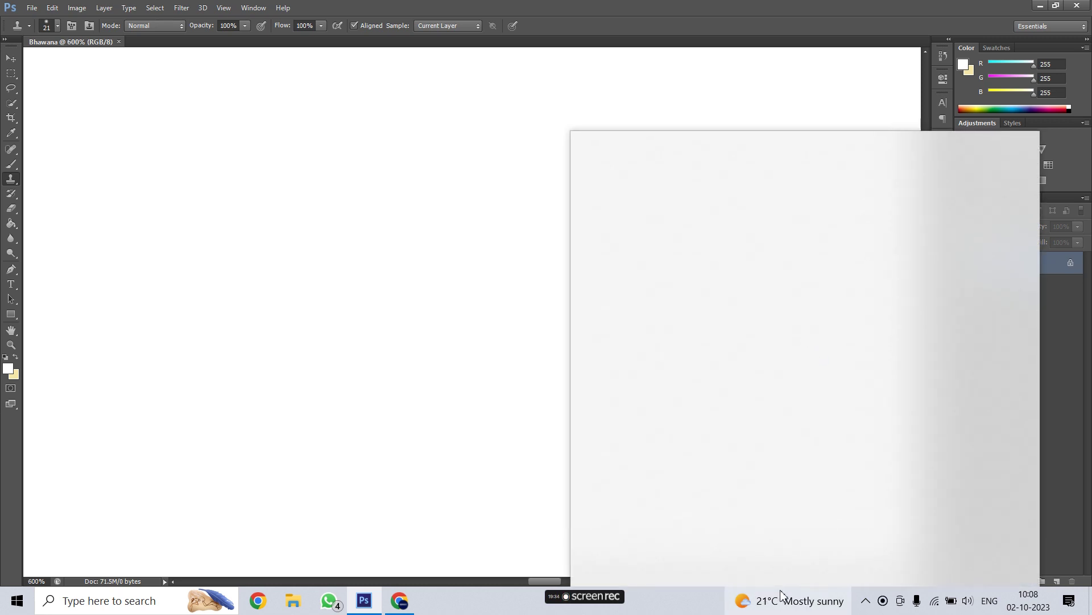
left_click(379, 277)
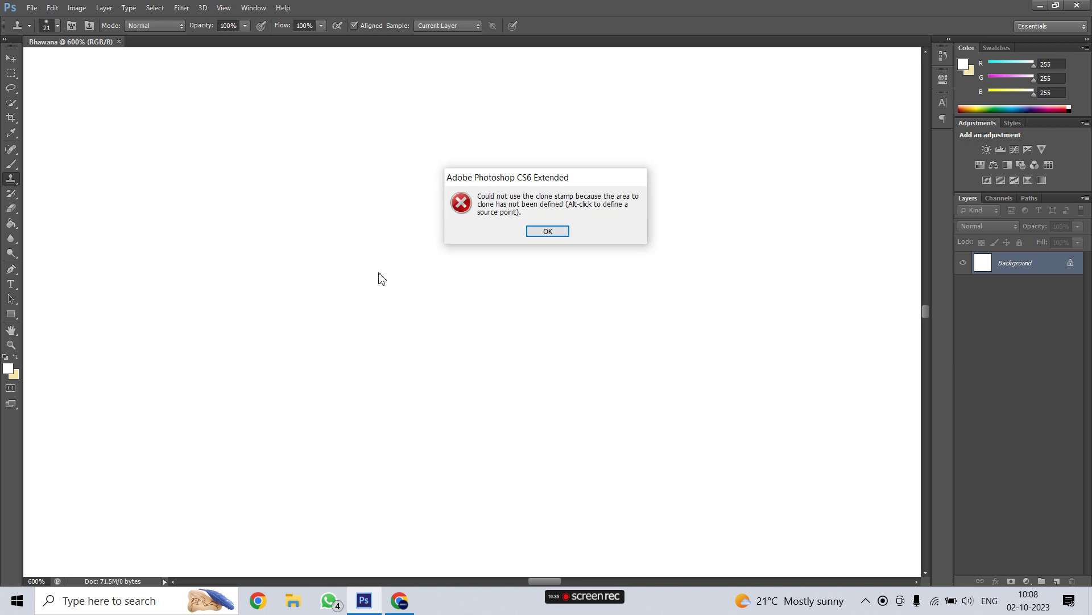
left_click(555, 230)
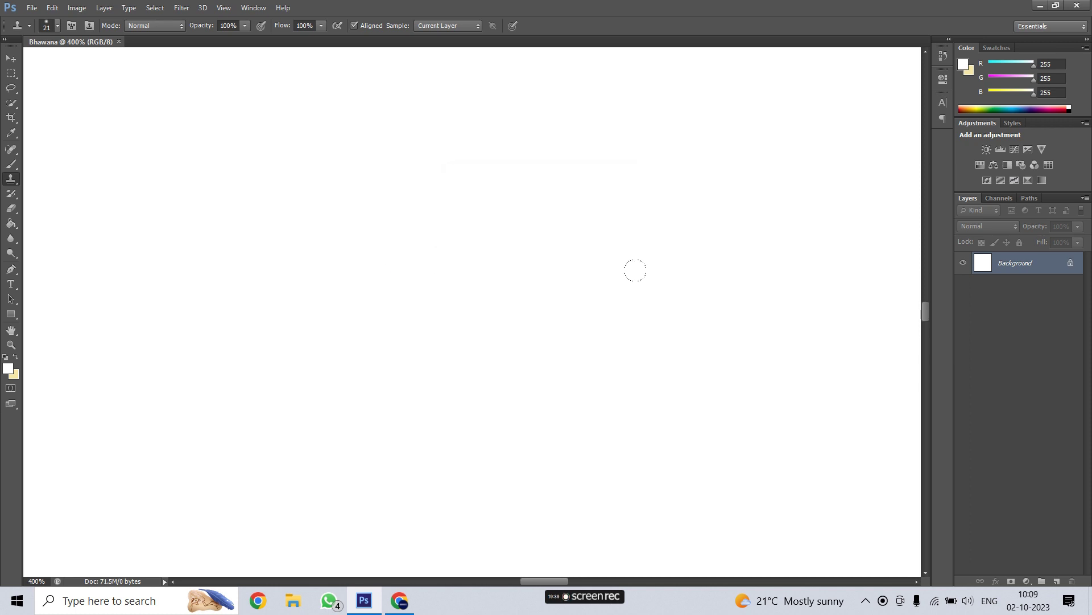
key("ctrl+minus")
key("ctrl+minus")
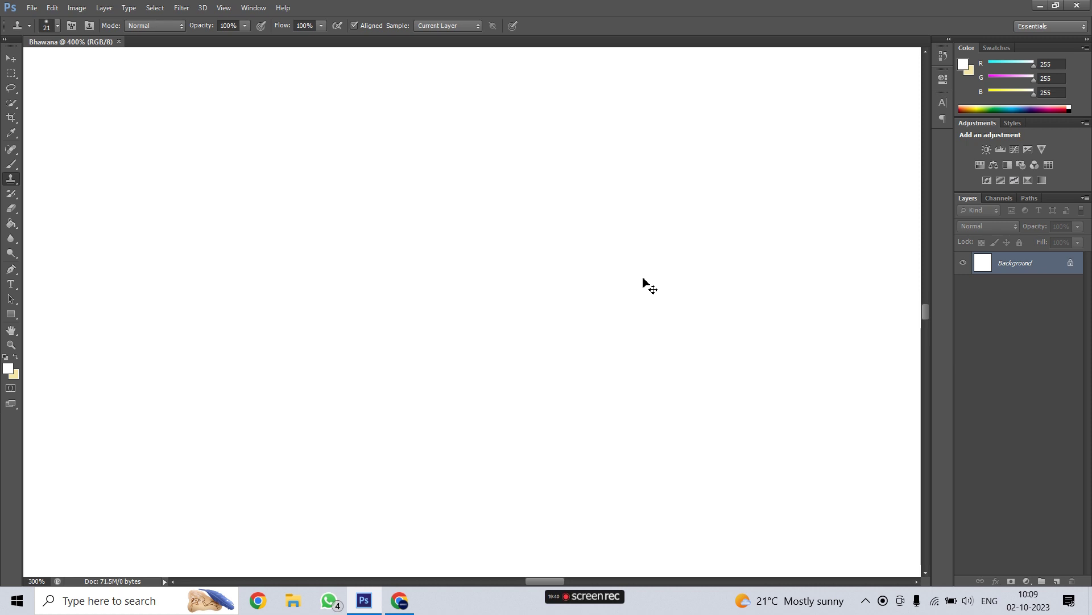
key("ctrl+minus")
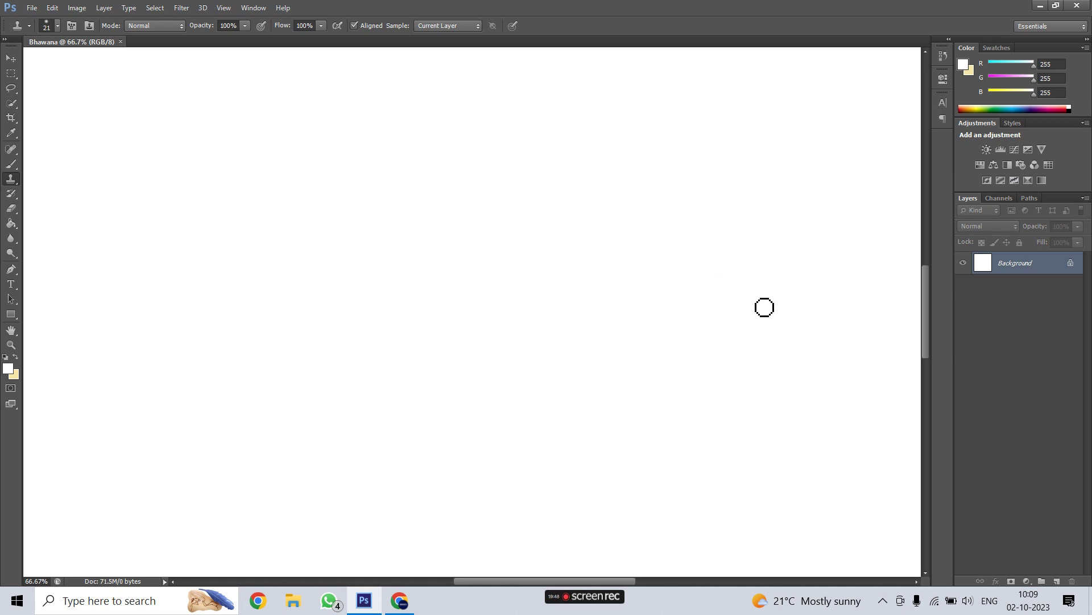
key("ctrl+1")
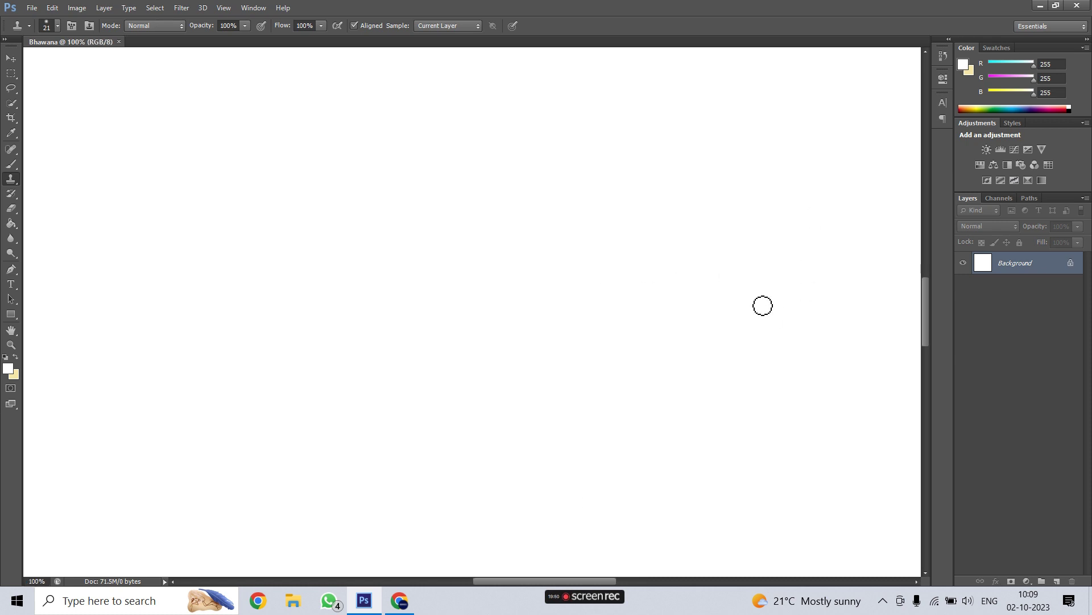
key("ctrl+minus")
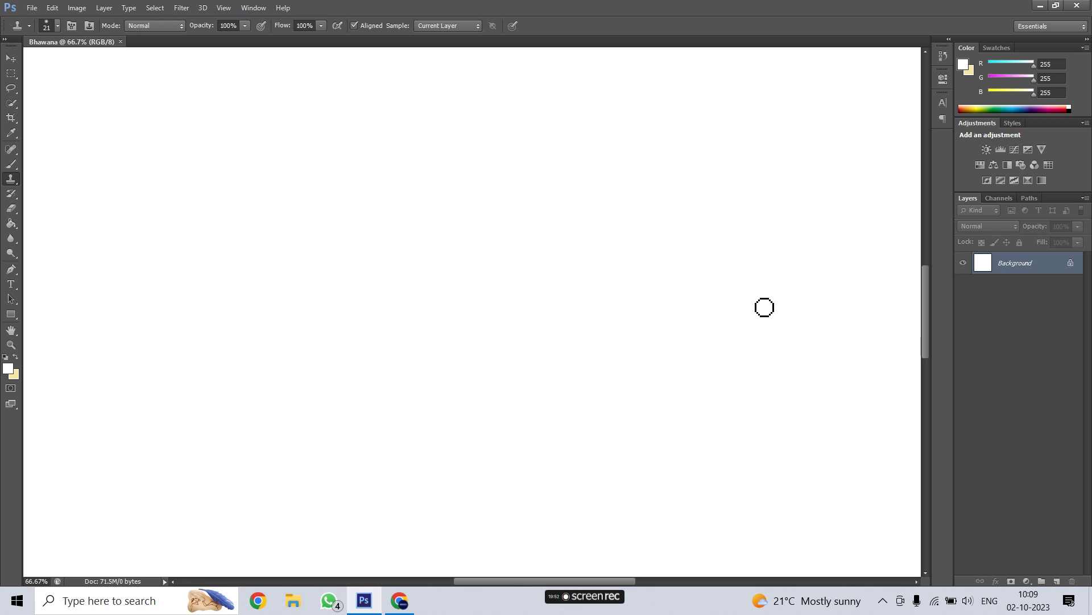
key("ctrl+0")
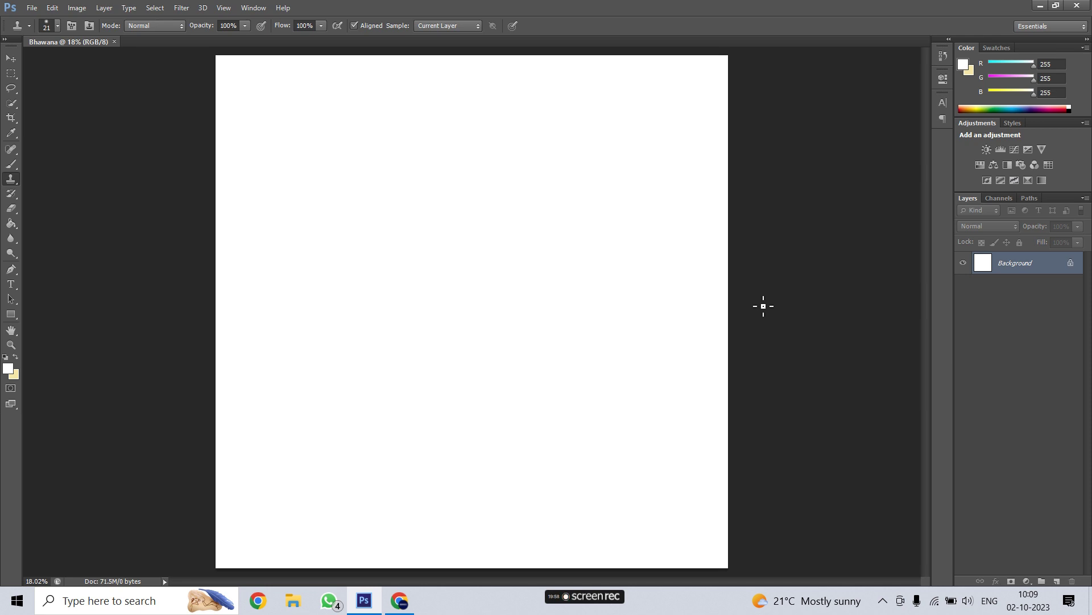
key("ctrl+minus")
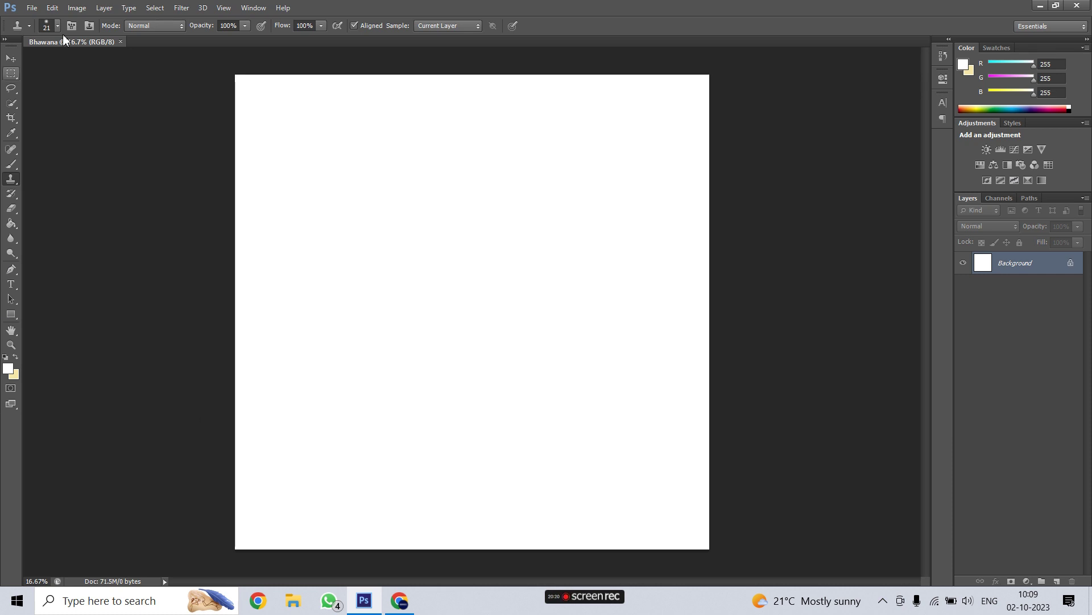
left_click(33, 8)
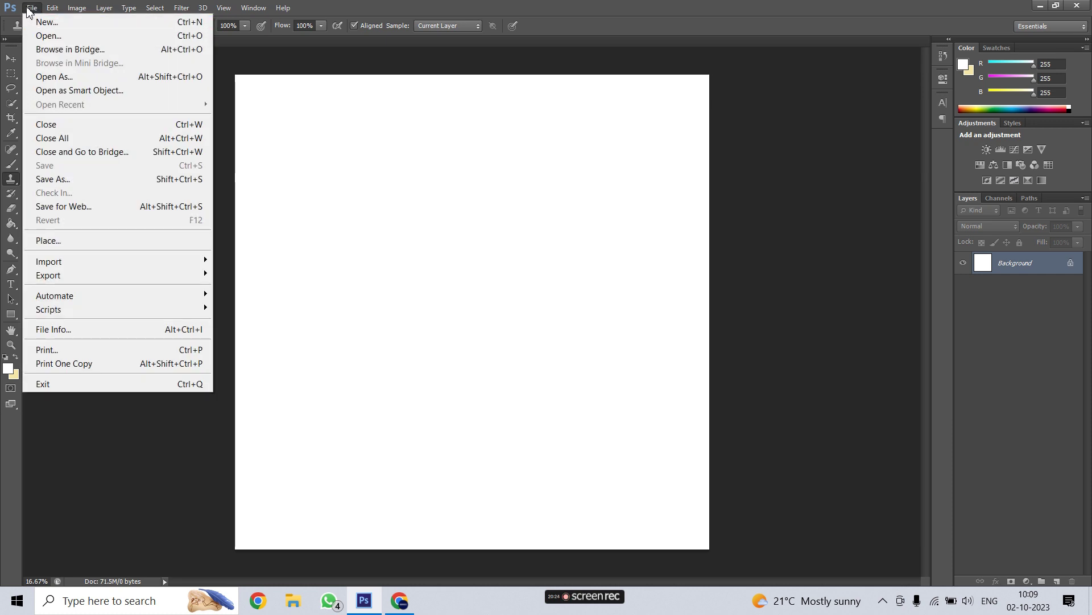
left_click(43, 22)
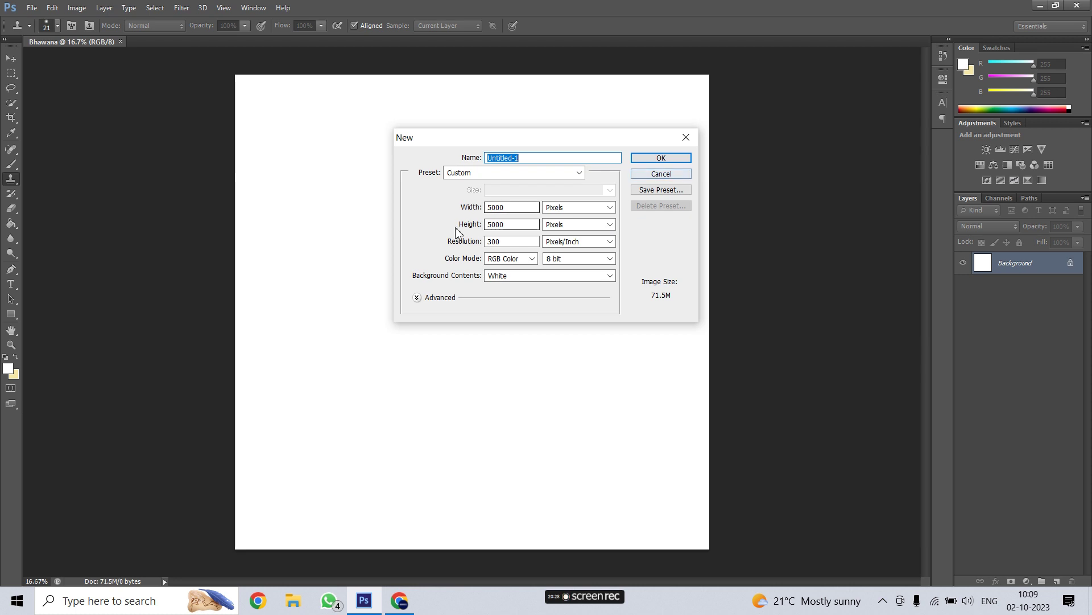
left_click(659, 175)
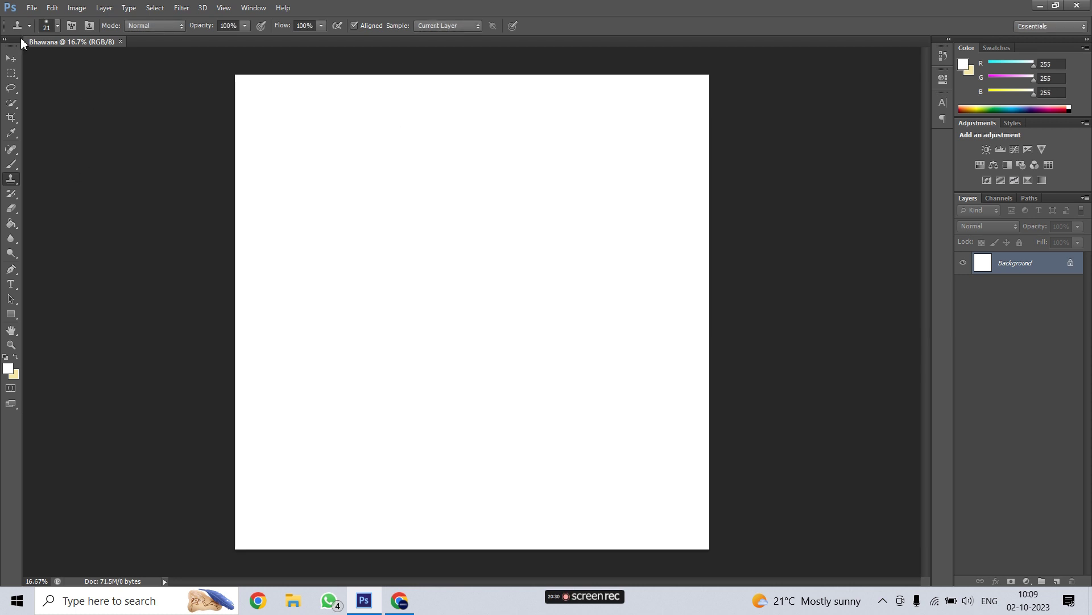
left_click(80, 8)
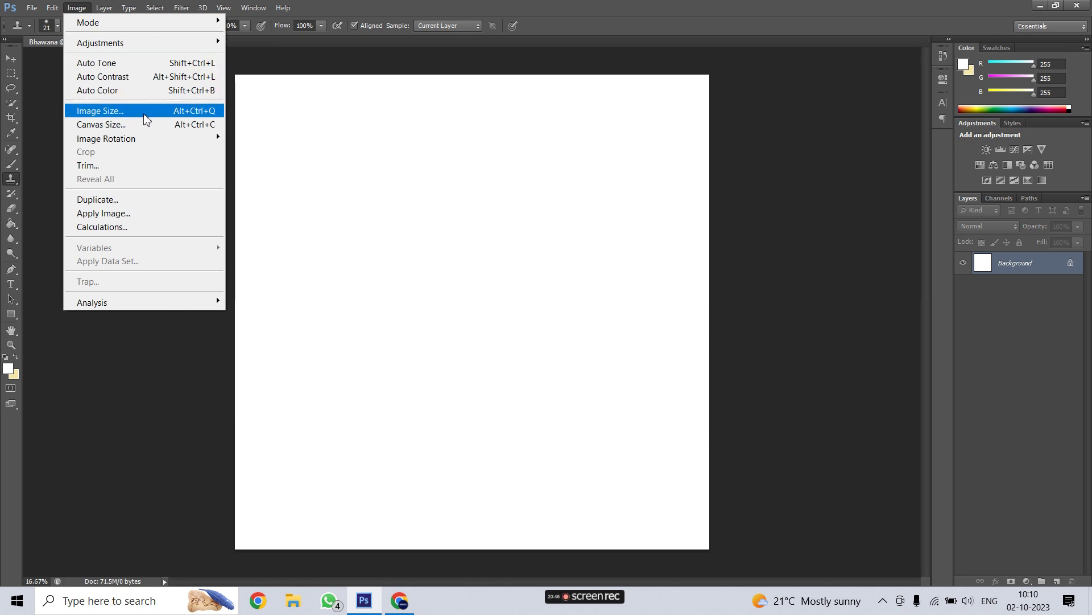
left_click(114, 111)
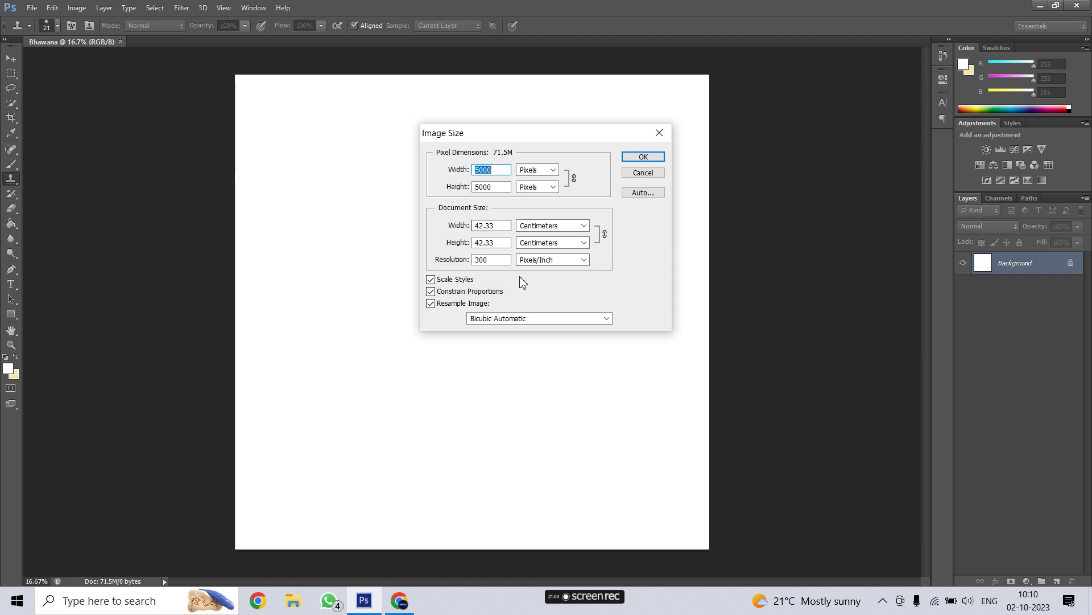
double_click(495, 259)
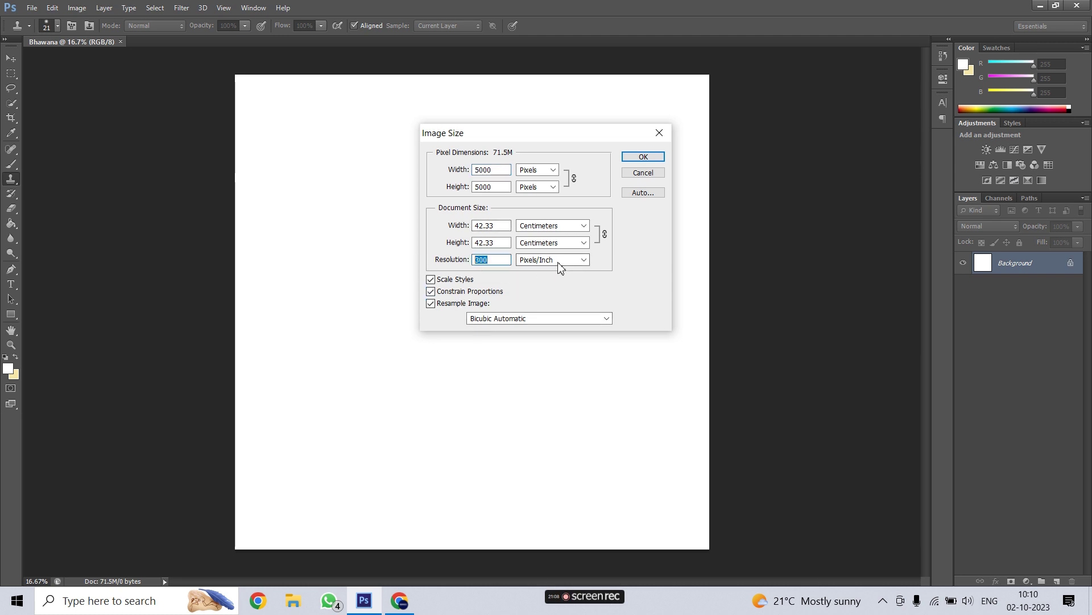
left_click(585, 260)
left_click(586, 261)
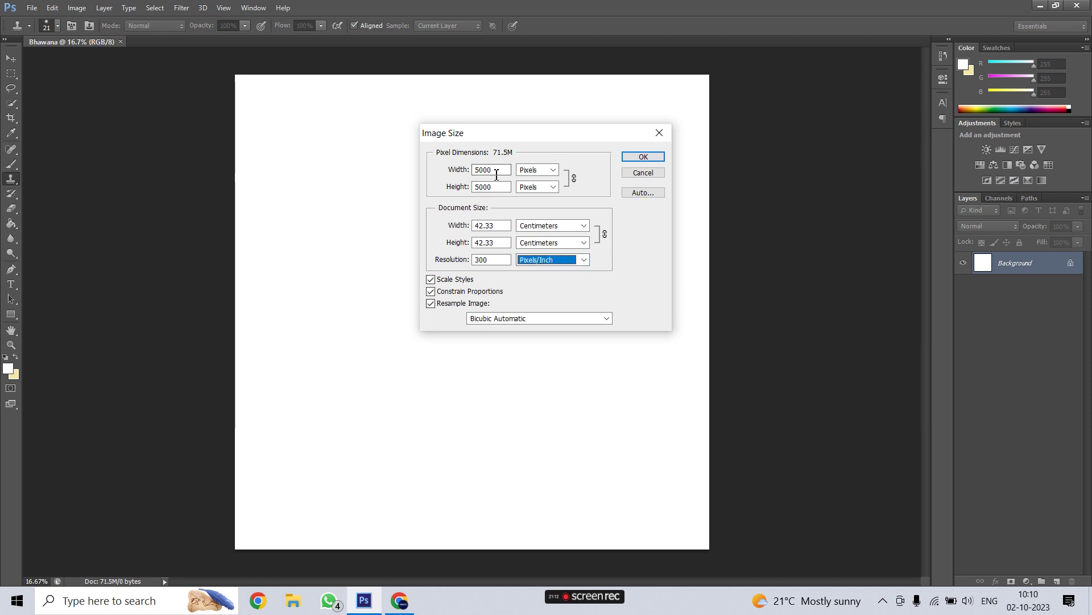
double_click(484, 169)
double_click(485, 188)
left_click(540, 170)
left_click(545, 171)
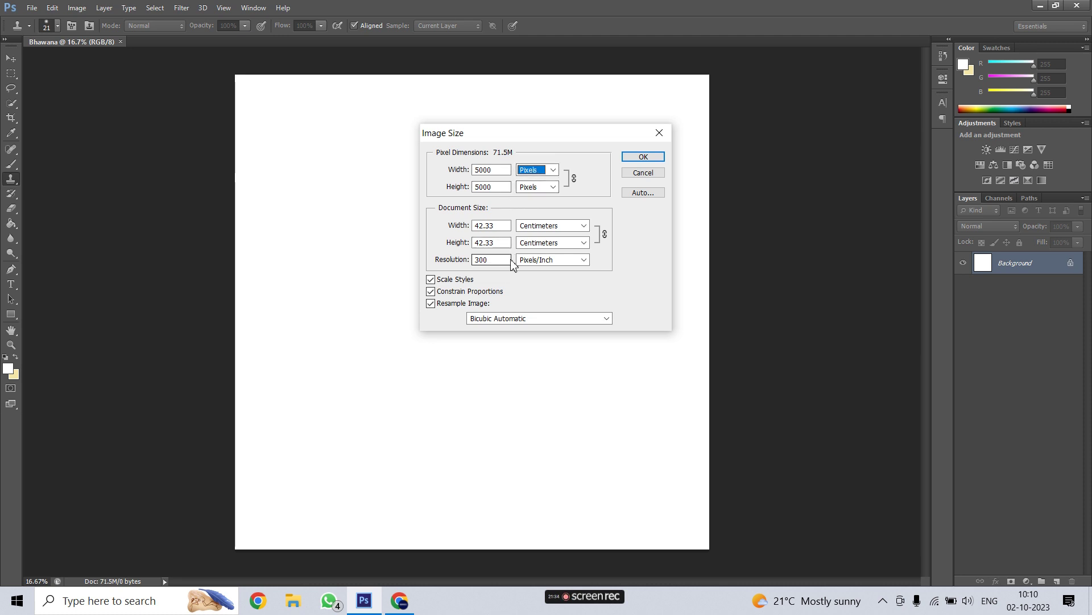
double_click(496, 260)
left_click(576, 261)
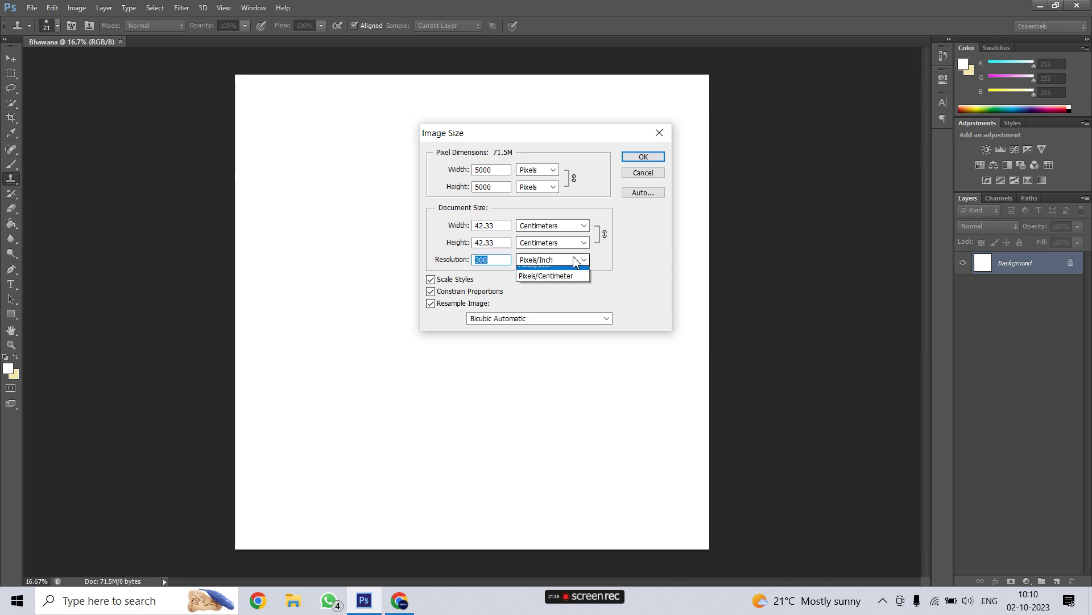
left_click(574, 262)
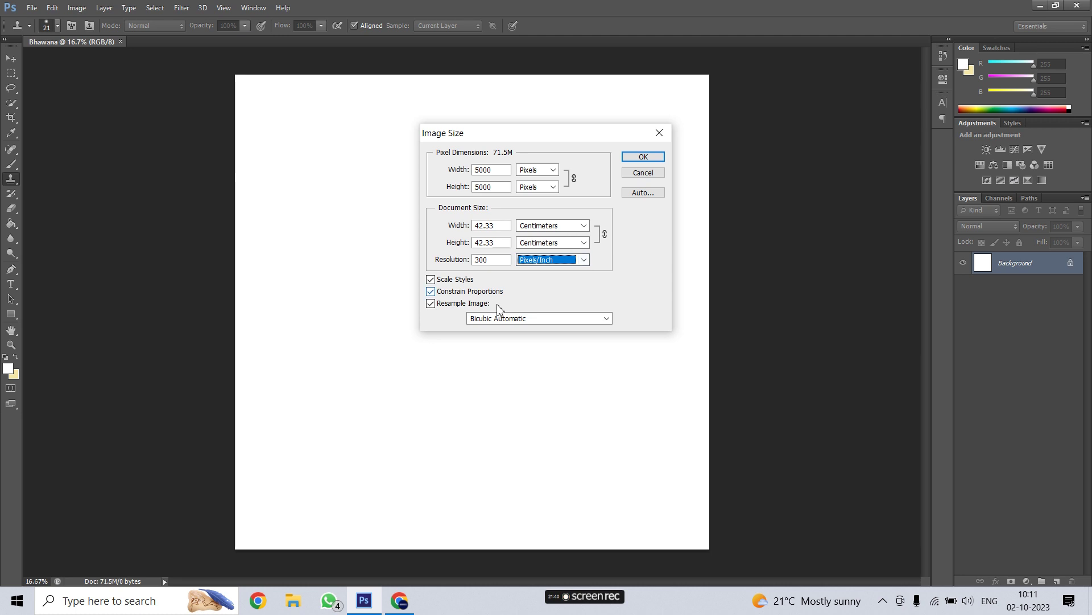
left_click(655, 162)
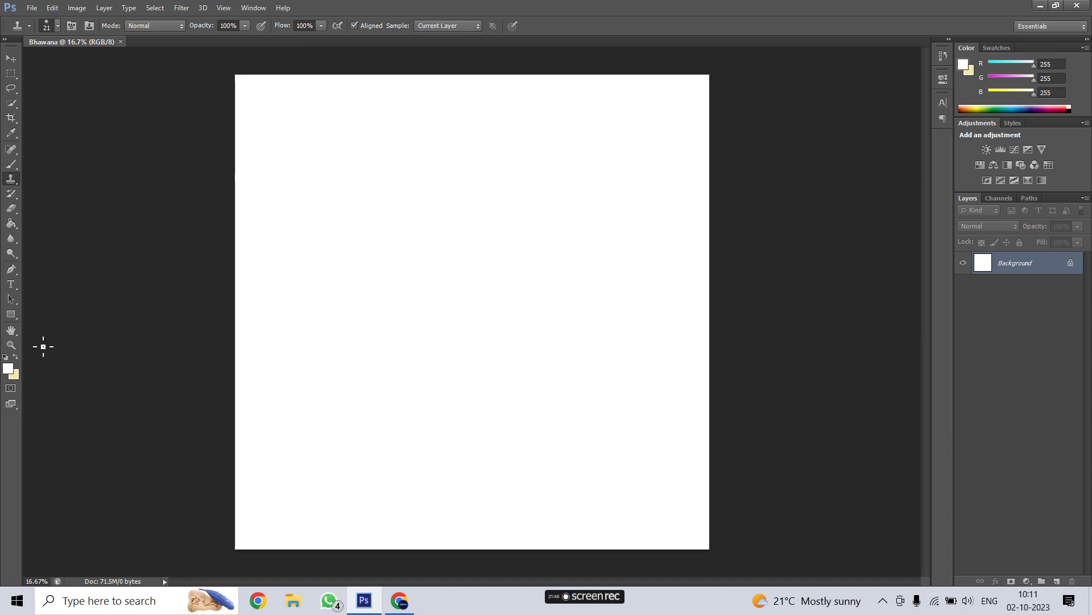
left_click(8, 61)
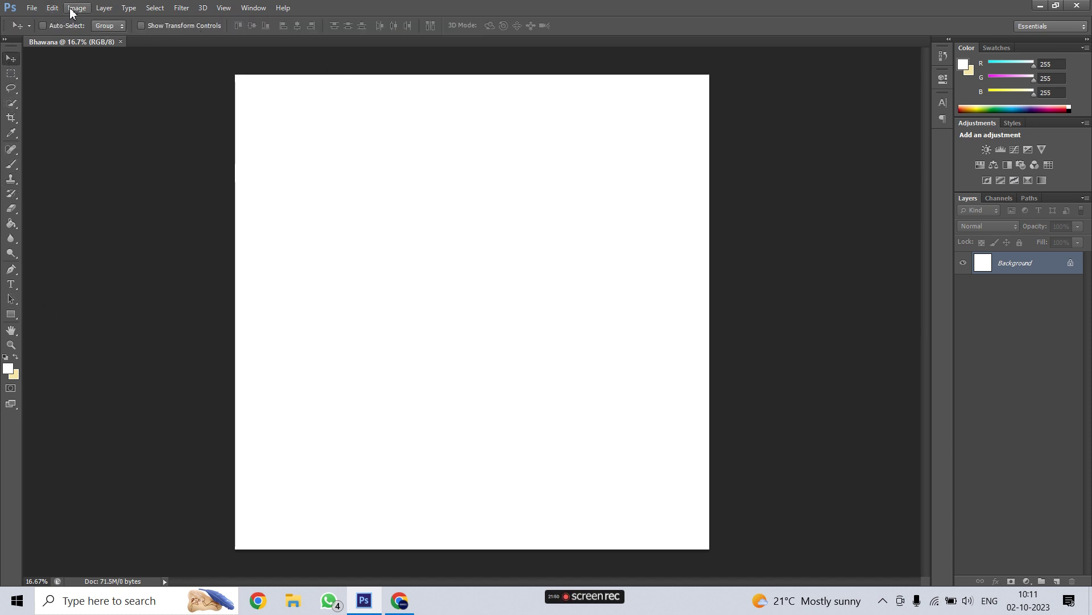
Step: Open the File menu
left_click(31, 10)
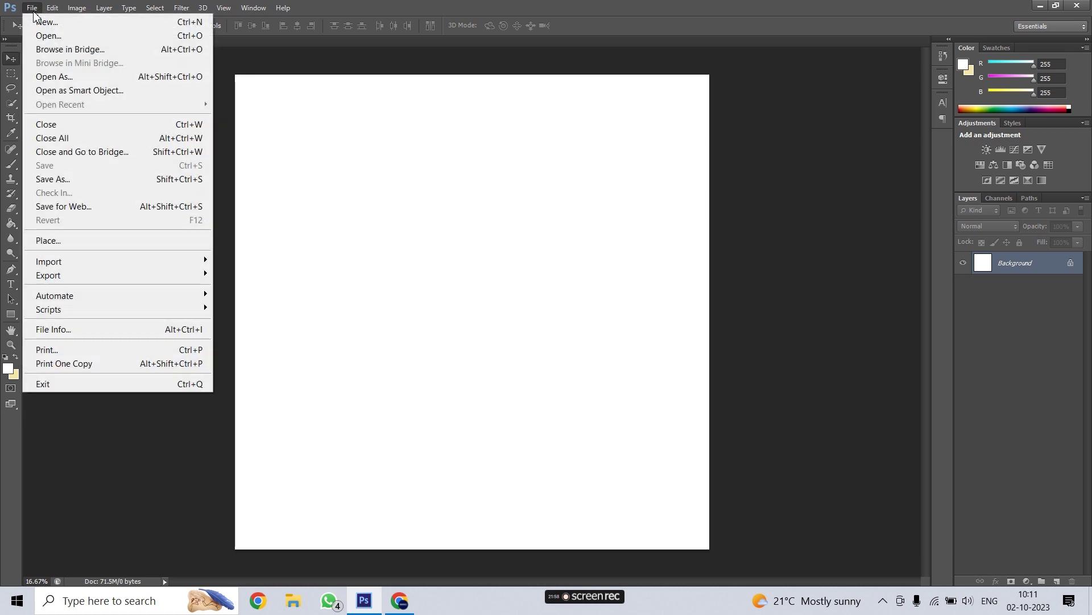